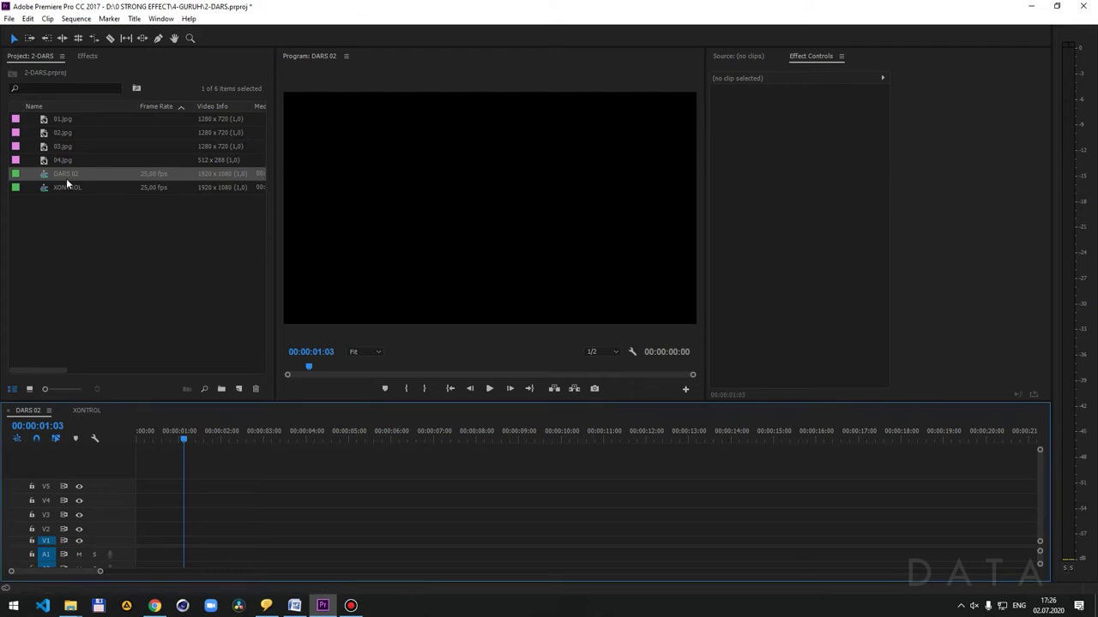
- Add 01.jpg–04.jpg to the sequence, each on its own track starting at zero
shift+click(65, 120)
drag(176, 496, 159, 543)
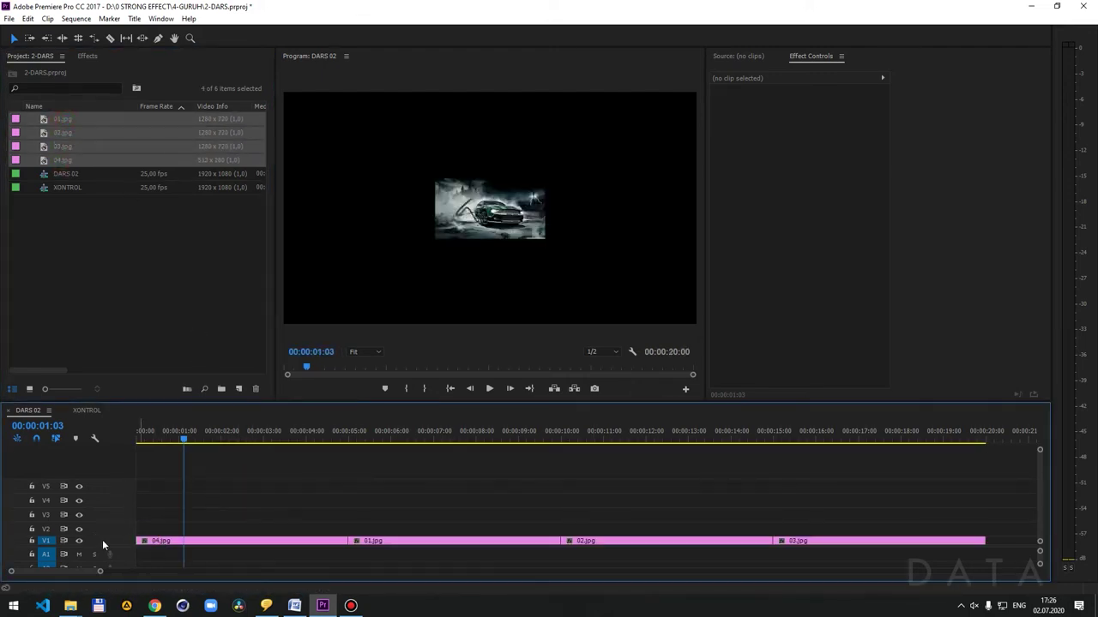
drag(394, 545, 181, 531)
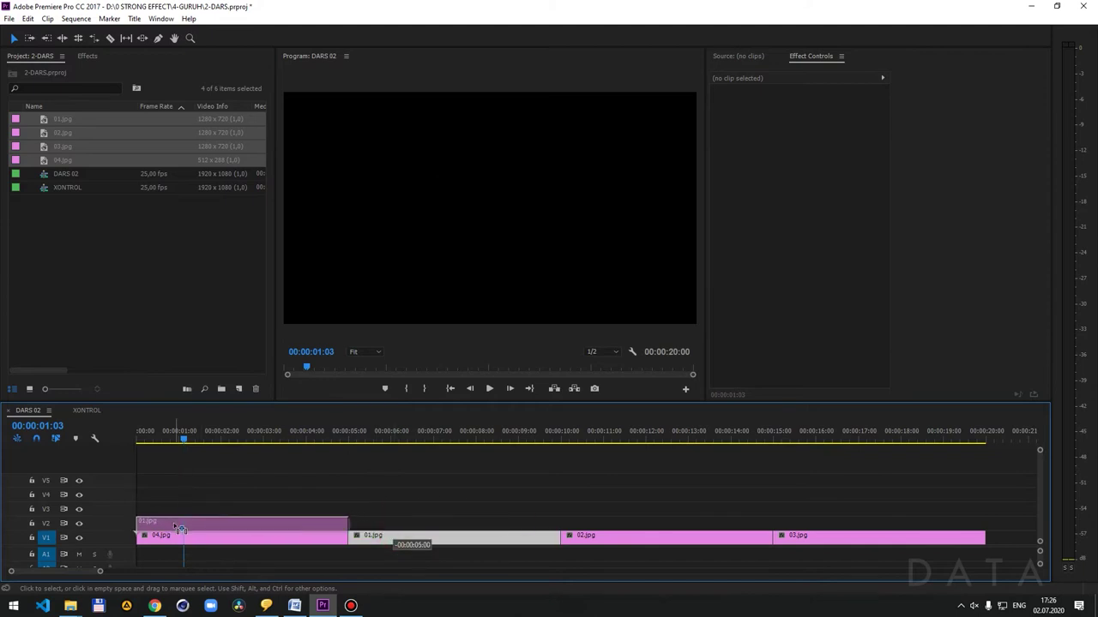
drag(598, 539, 321, 510)
mouse_move(787, 539)
mouse_down()
mouse_move(154, 485)
mouse_move(155, 494)
mouse_up()
- Extend all four image clips so they end at 00:00:20:00
drag(376, 463, 326, 540)
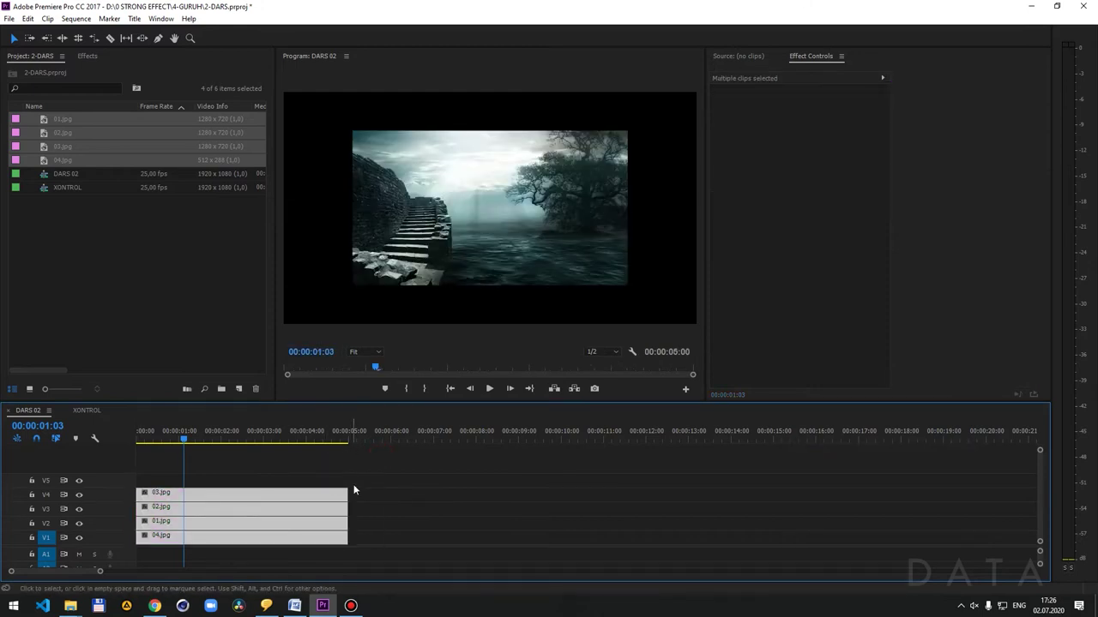
drag(346, 496, 981, 495)
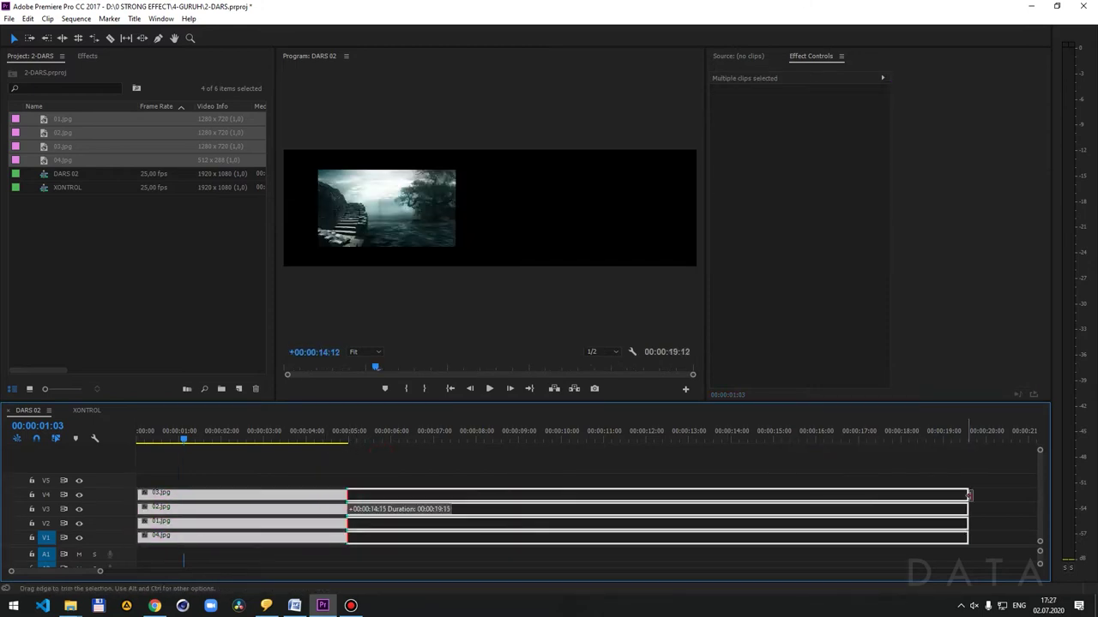
drag(981, 495, 985, 496)
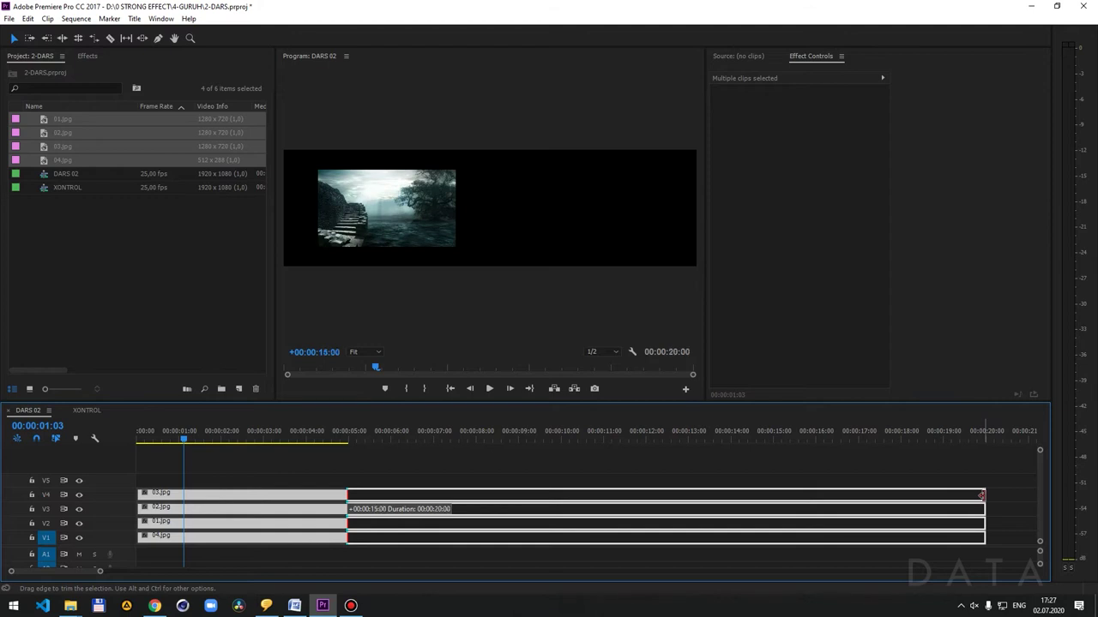
click(403, 459)
drag(151, 432, 137, 432)
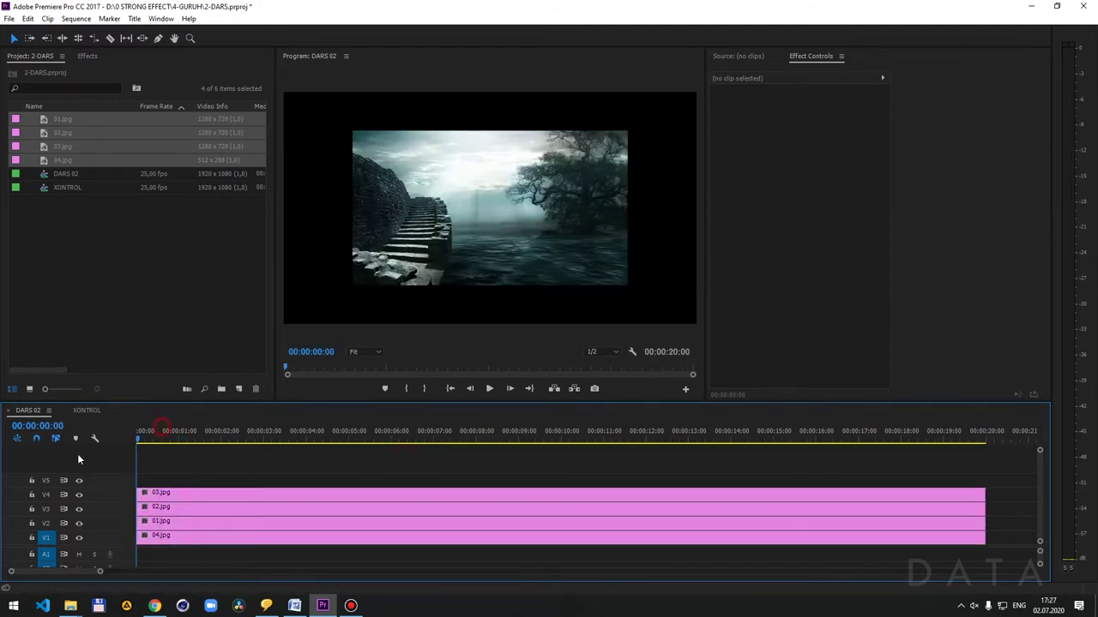
- Restack the clips so 01.jpg through 04.jpg sit on tracks V1–V4
click(163, 535)
mouse_move(163, 535)
mouse_down()
mouse_move(163, 479)
mouse_move(228, 539)
mouse_move(220, 544)
mouse_up()
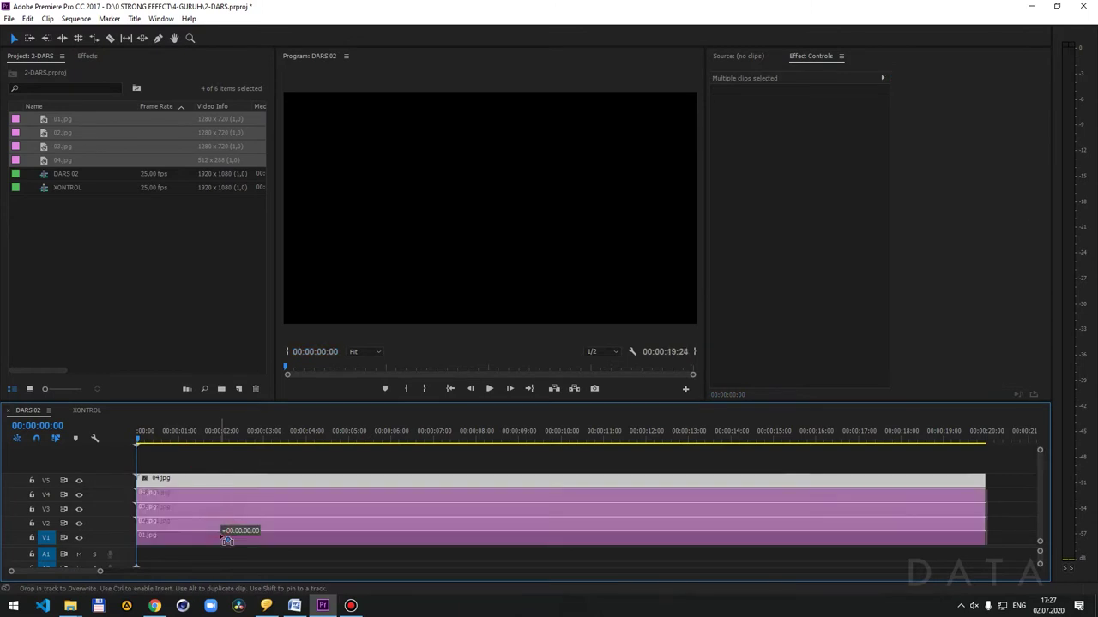
click(192, 464)
click(160, 539)
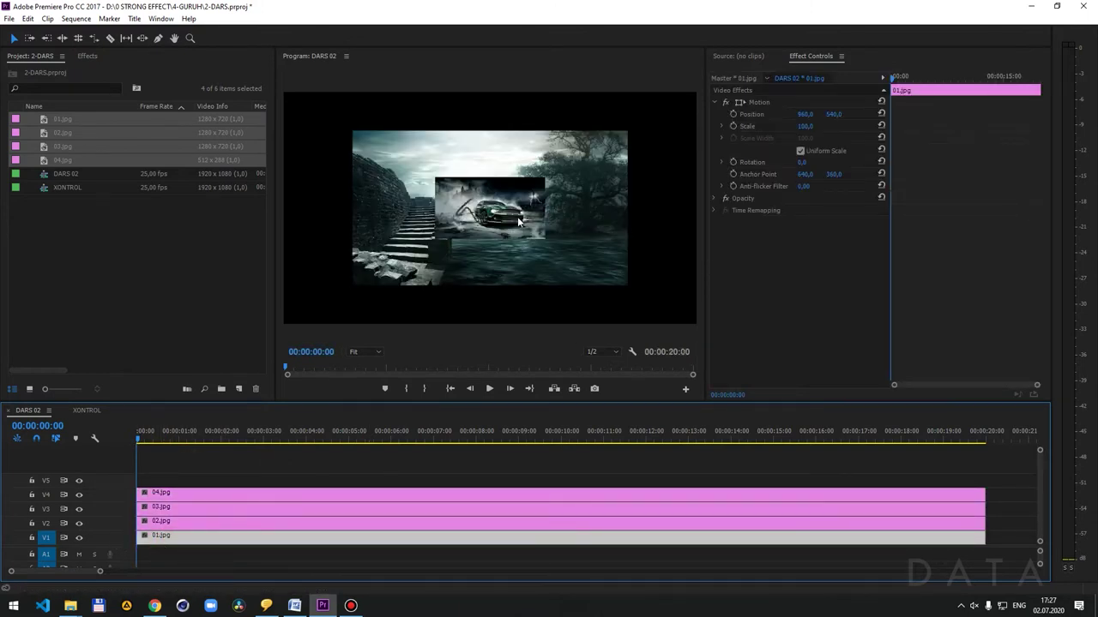
- Shrink 01.jpg to about a third, and shrink 02.jpg into the top-right corner
click(758, 103)
mouse_move(627, 130)
mouse_down()
mouse_move(536, 181)
mouse_move(399, 152)
mouse_up()
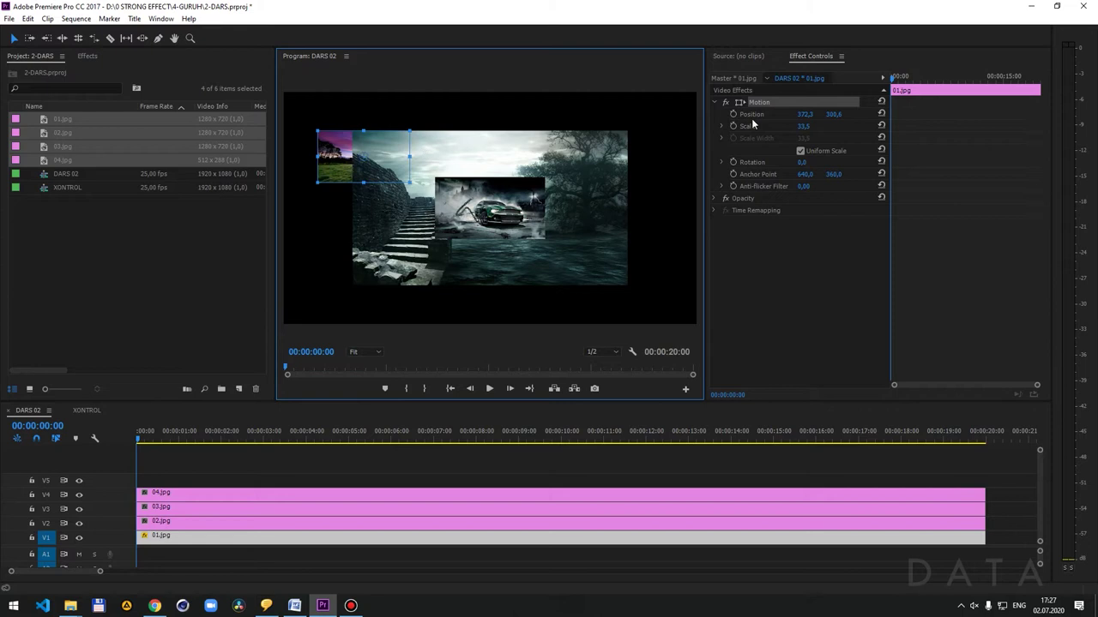
click(243, 521)
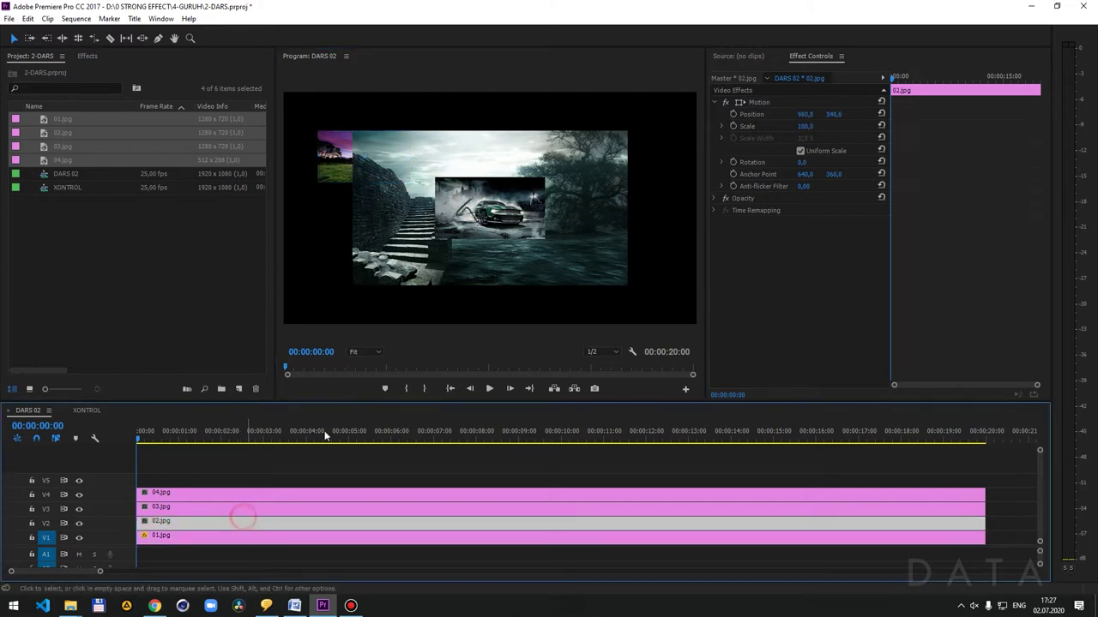
click(758, 103)
mouse_move(631, 123)
mouse_down()
mouse_move(583, 150)
mouse_move(608, 147)
mouse_up()
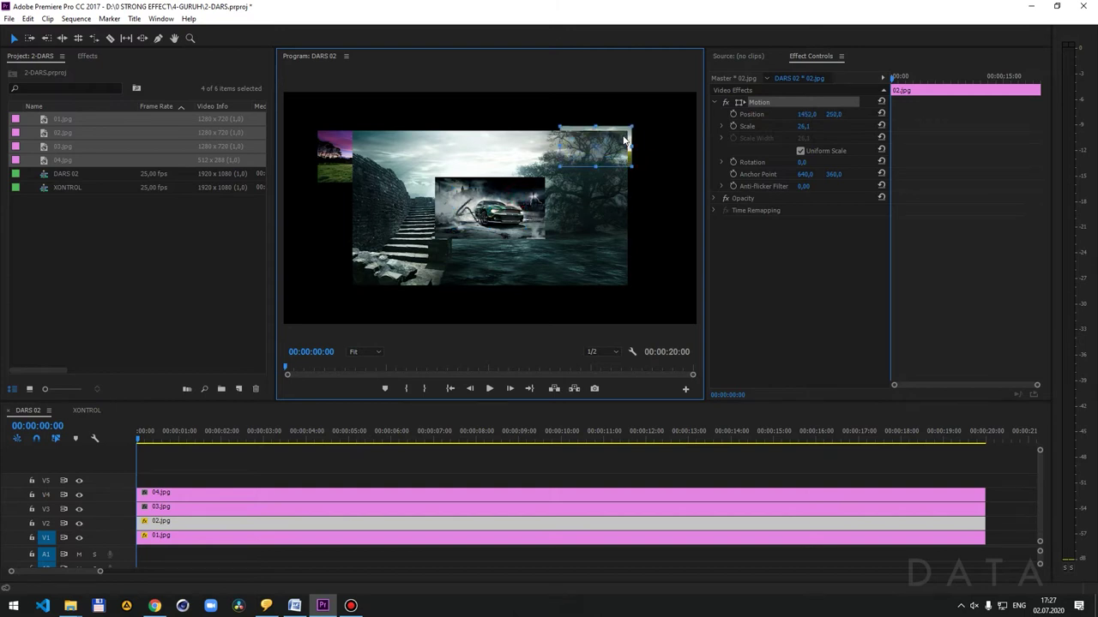
- Put 03.jpg in the lower left, nudge 01.jpg right, and move 04.jpg lower right
click(246, 507)
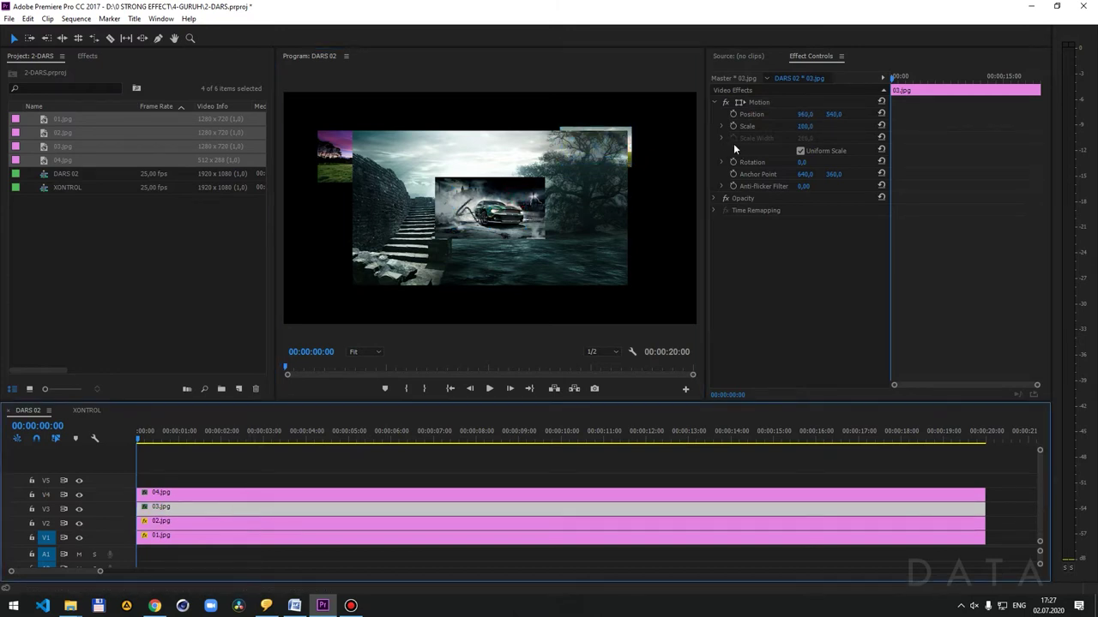
click(759, 102)
mouse_move(629, 133)
mouse_down()
mouse_move(533, 192)
mouse_move(367, 261)
mouse_up()
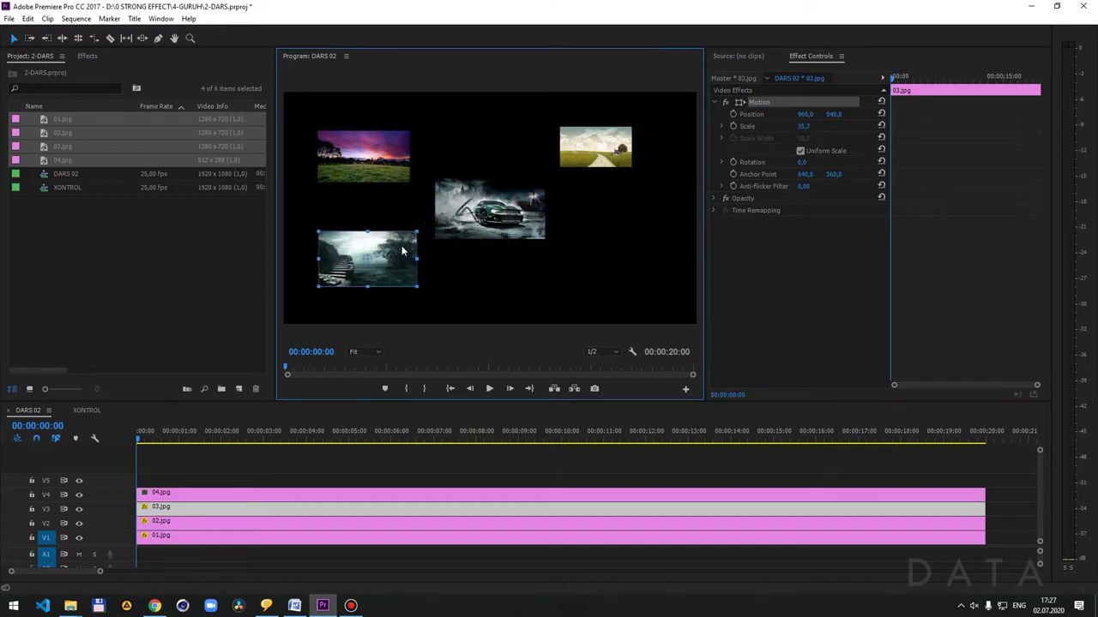
drag(394, 170, 406, 168)
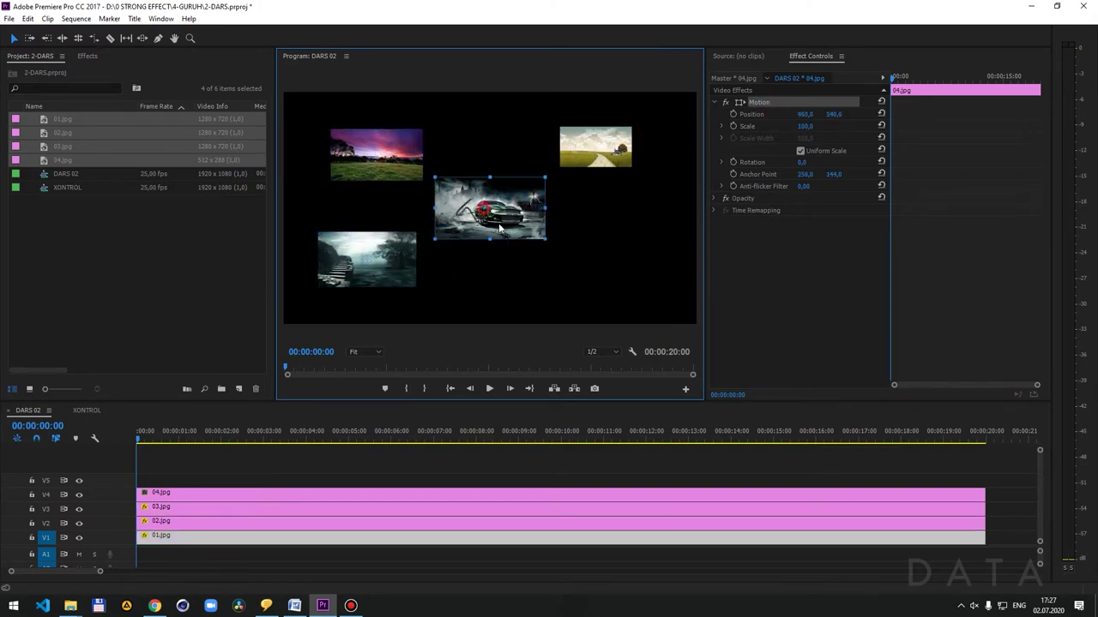
click(489, 212)
drag(536, 211, 629, 245)
- Slightly enlarge 02.jpg, 01.jpg and 03.jpg, and fine-tune the stairs image's position
click(577, 165)
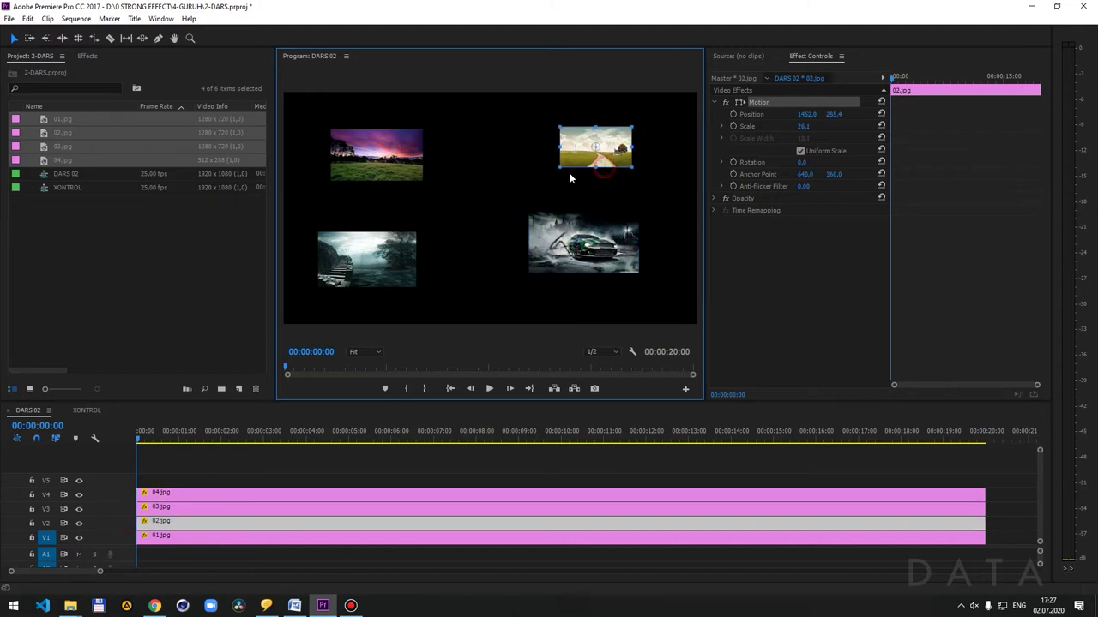
drag(557, 170, 528, 186)
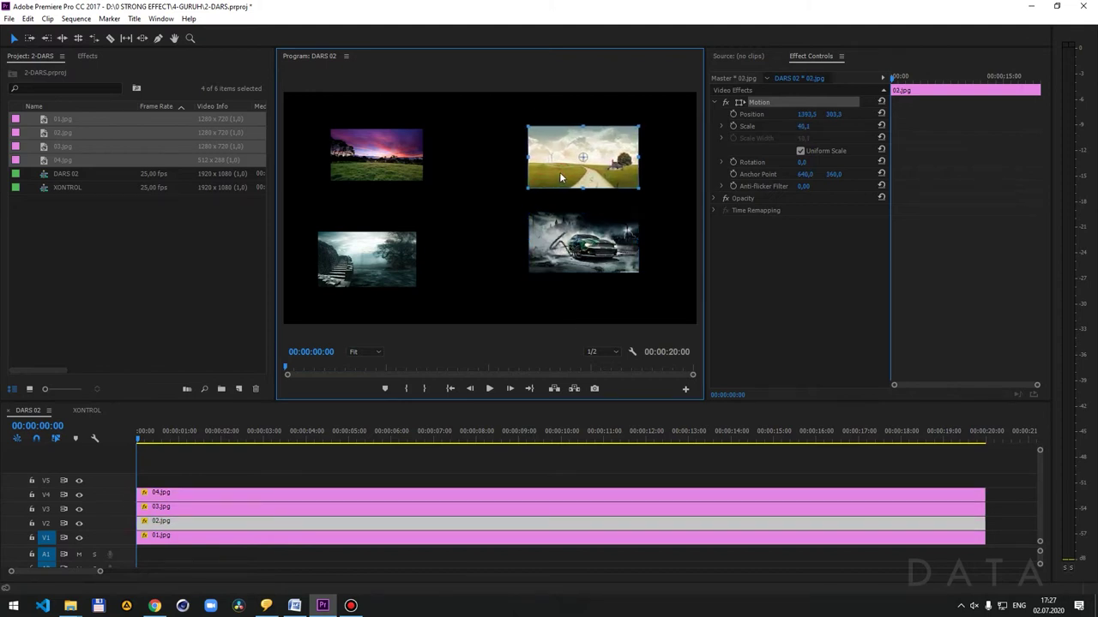
click(406, 162)
drag(423, 131, 429, 128)
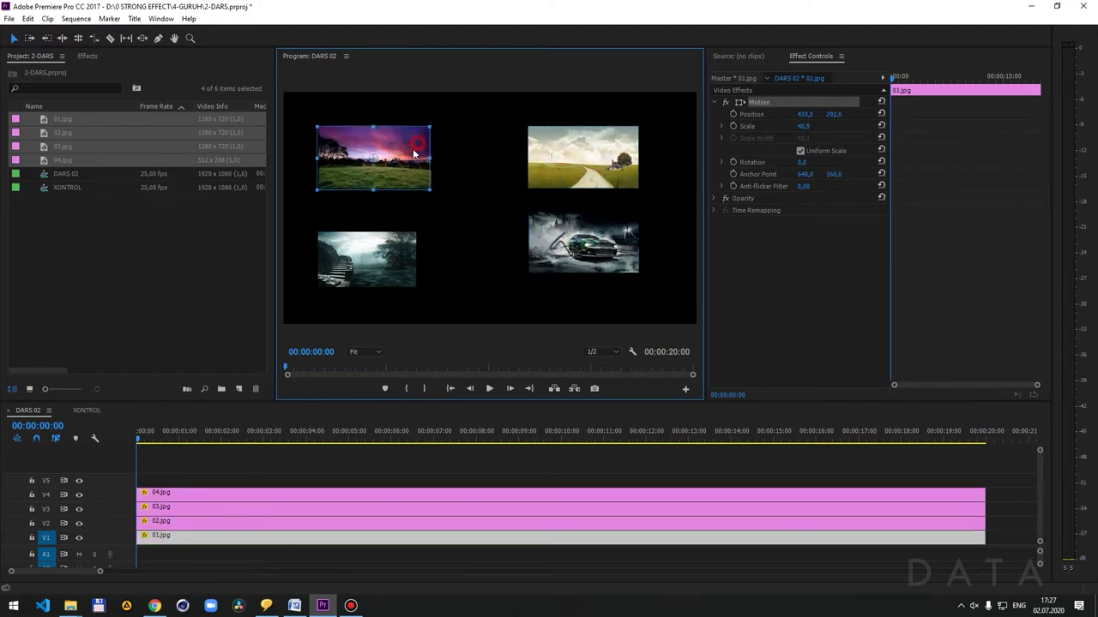
click(415, 230)
drag(415, 230, 417, 241)
click(437, 445)
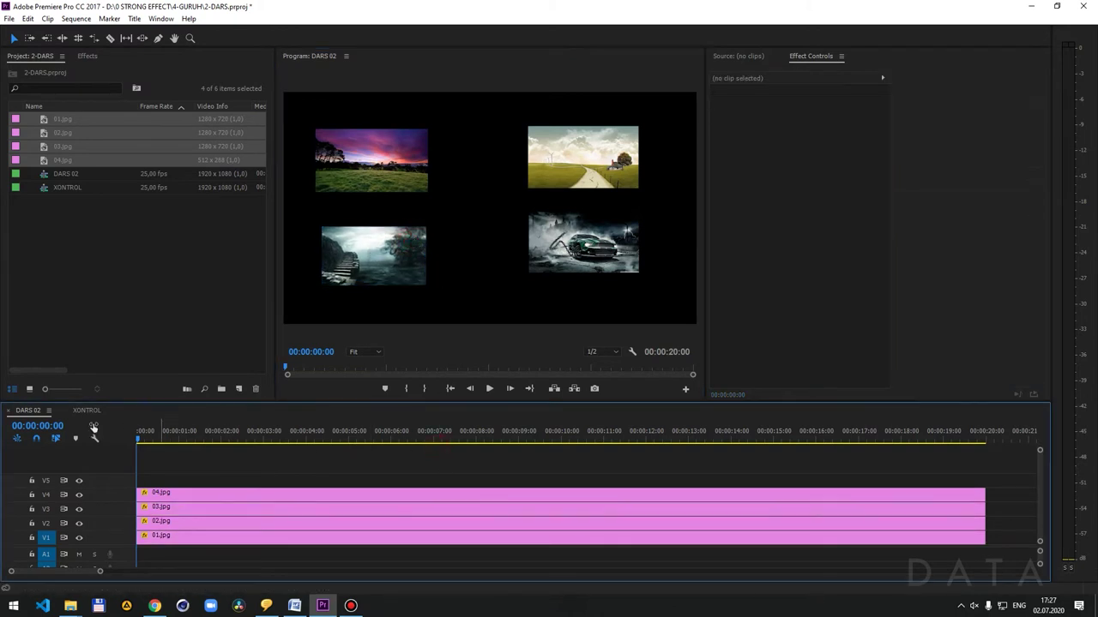
click(47, 426)
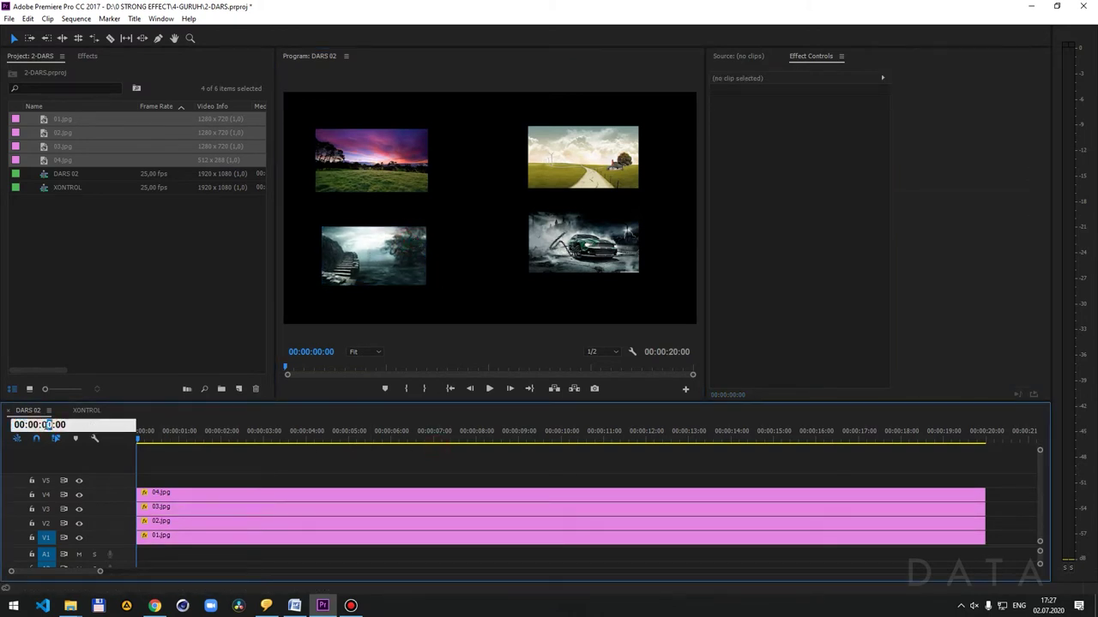
- Jump to 1 second and scrub through the first seconds to preview the grid
text(1)
key(Return)
click(179, 441)
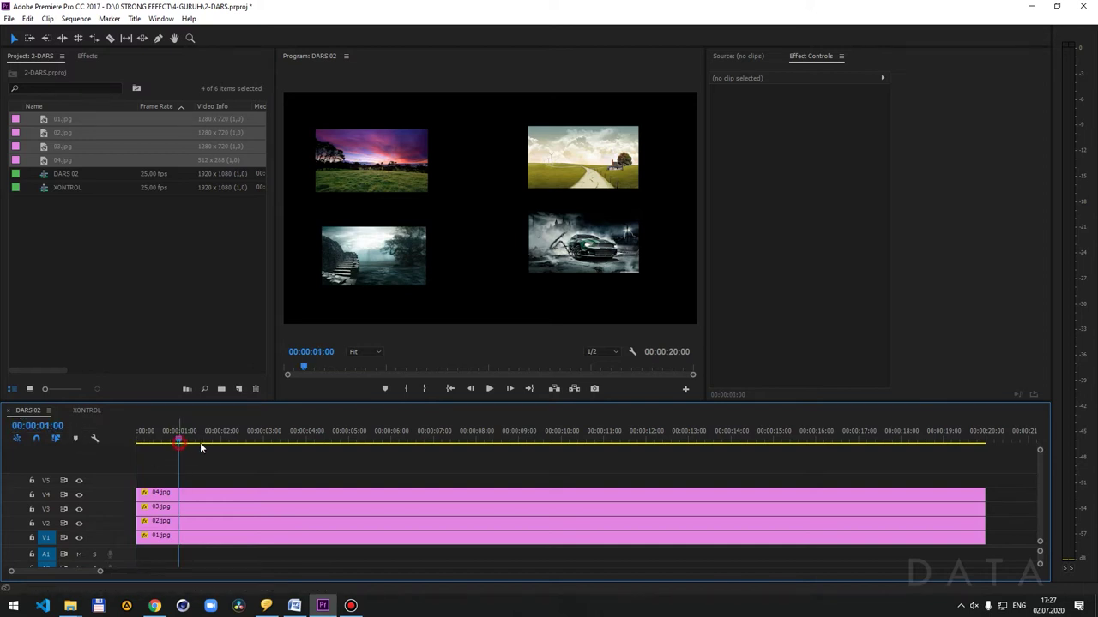
drag(202, 441, 248, 439)
- Add Position and Scale keyframes to 01.jpg at 00:00:00:24
click(178, 443)
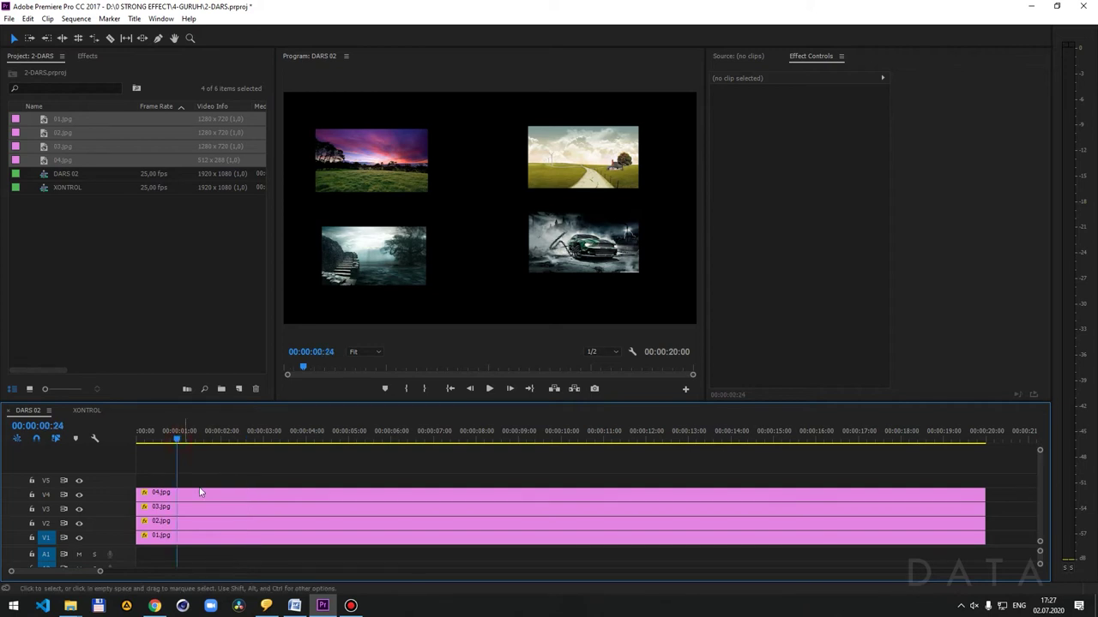
click(202, 535)
click(733, 114)
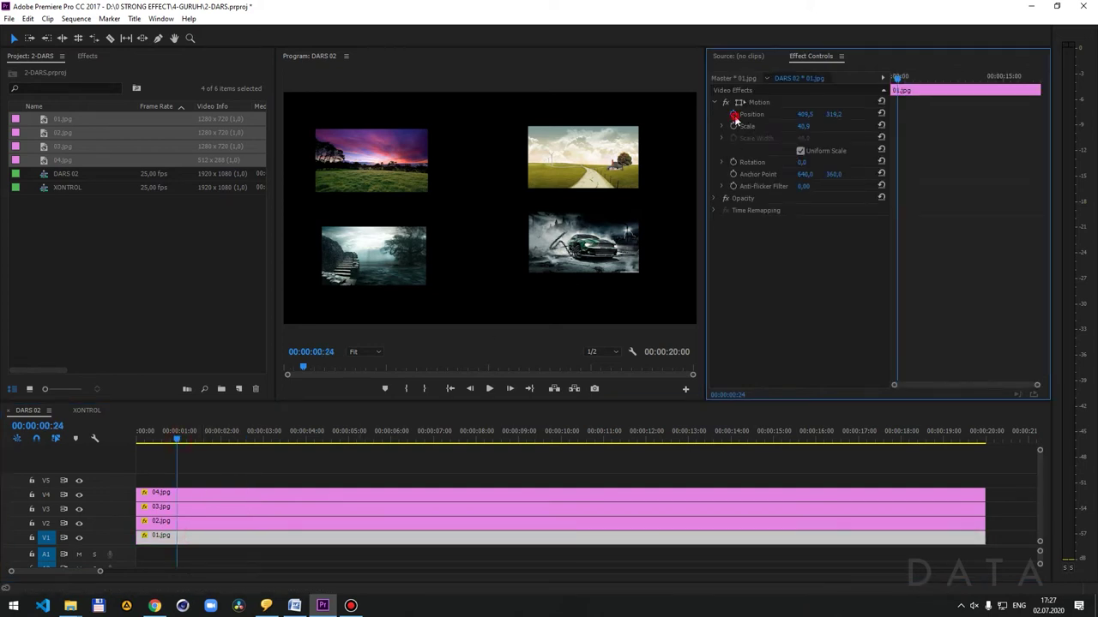
click(733, 126)
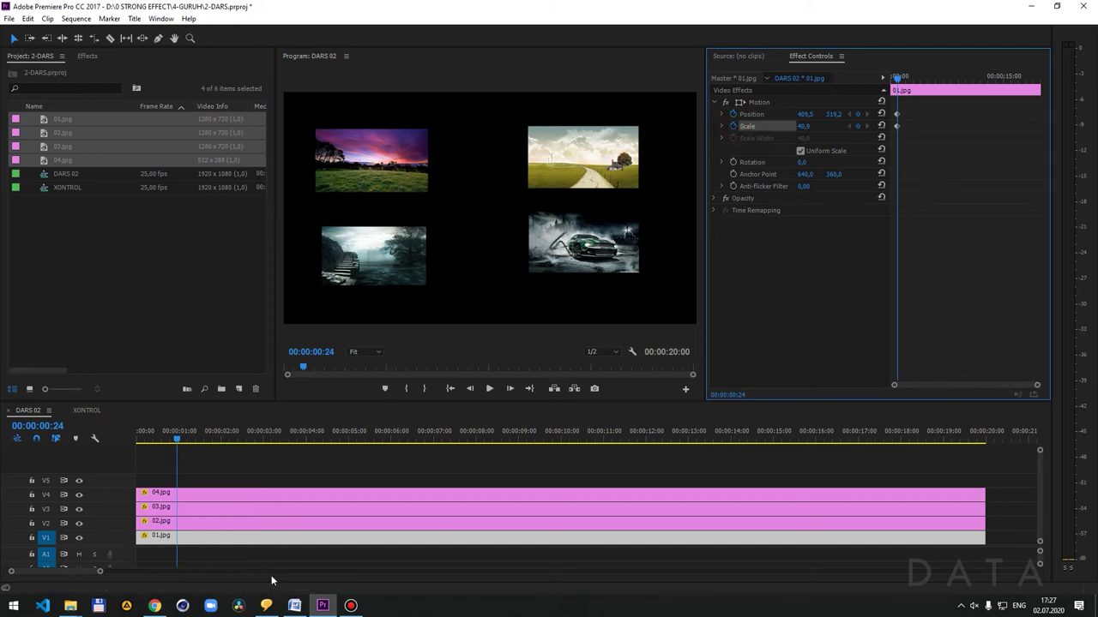
- At 00:00:01:24, enlarge and centre 01.jpg so it fills the full frame
click(220, 444)
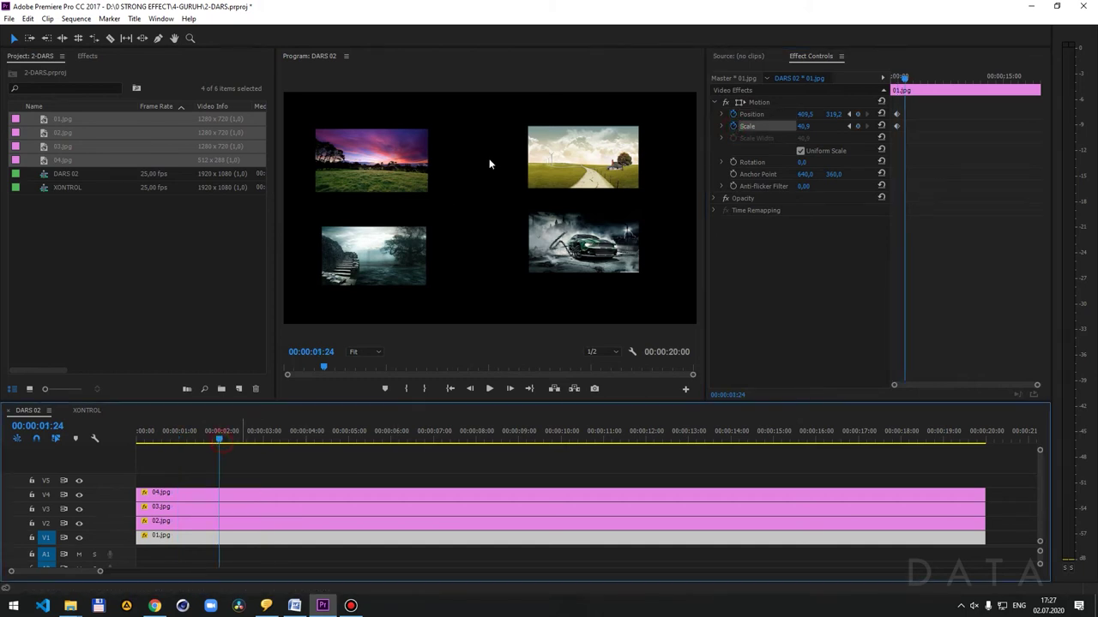
click(758, 103)
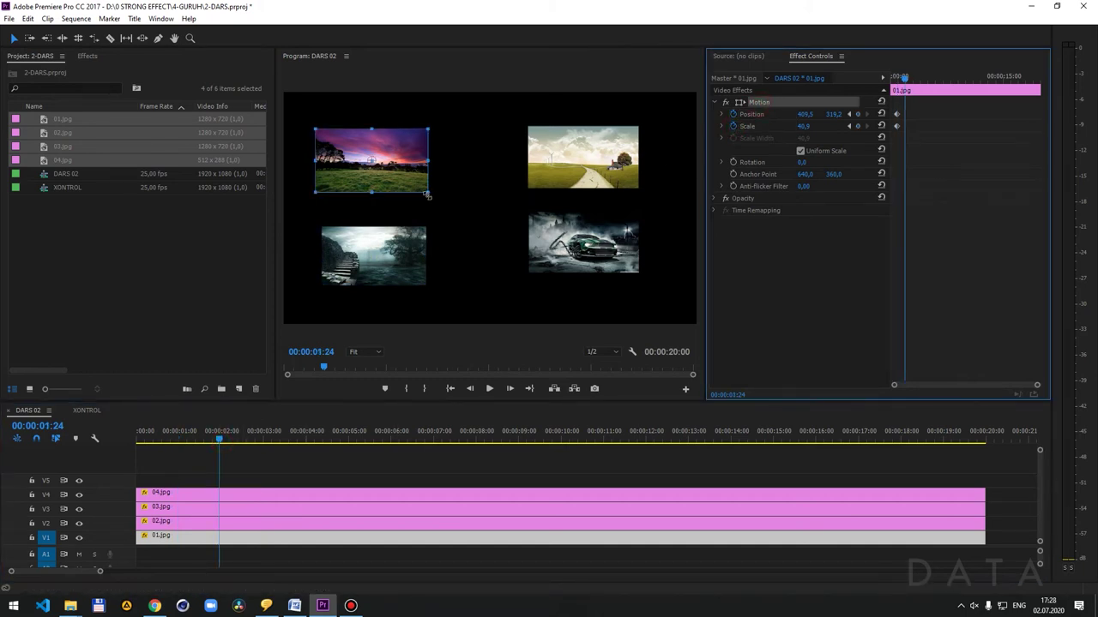
drag(427, 195, 630, 294)
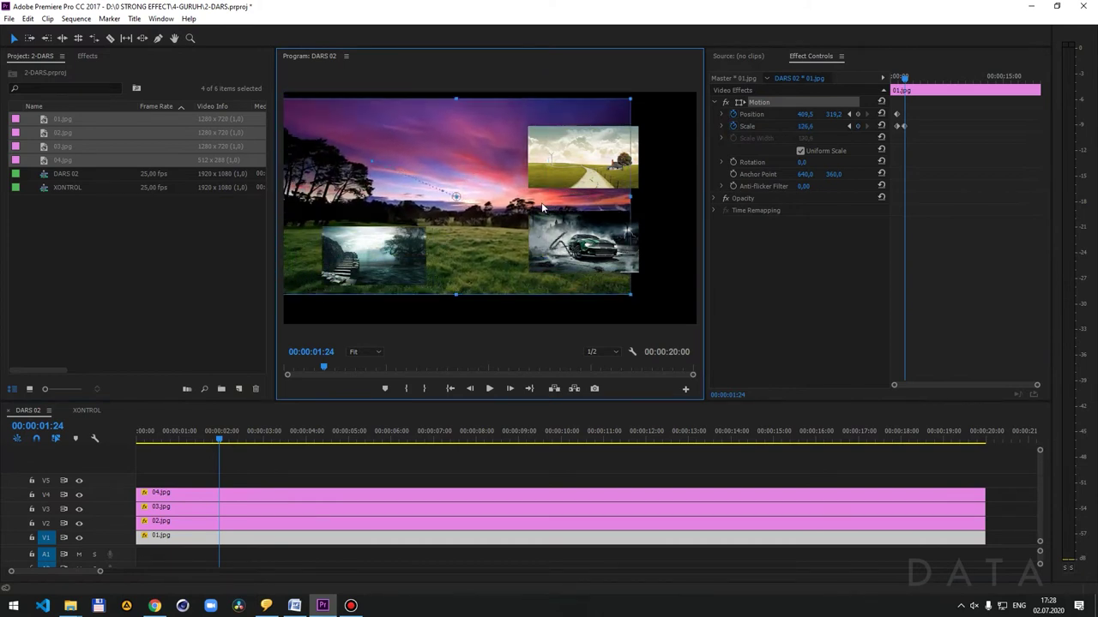
drag(542, 203, 565, 207)
drag(651, 296, 682, 299)
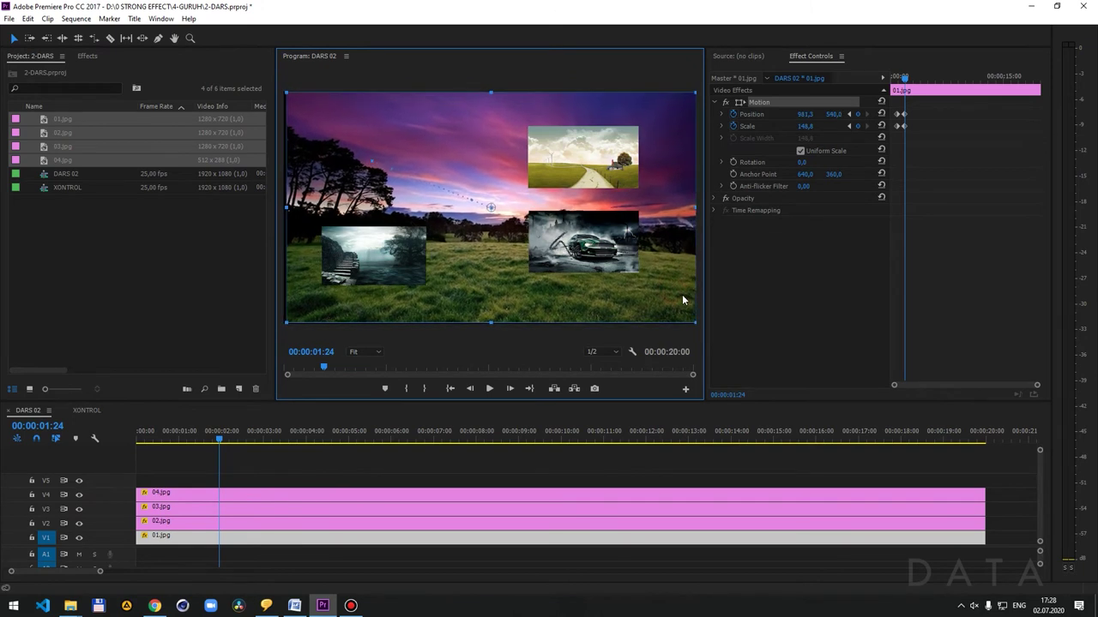
- At 00:00:02:24, shrink 01.jpg back to its grid corner, then play the zoom
click(262, 440)
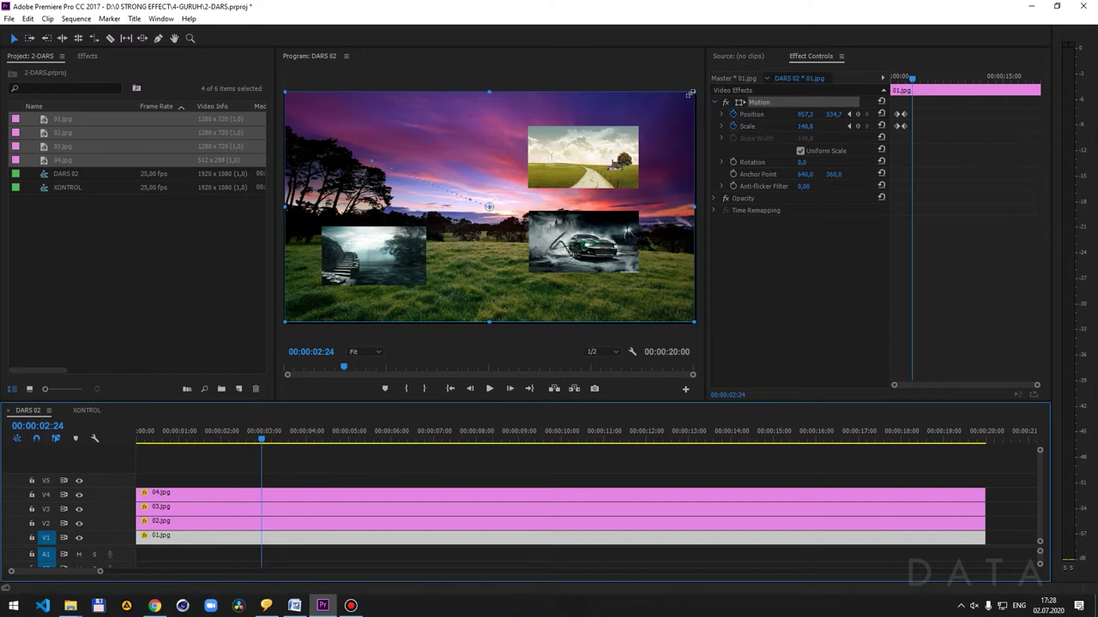
mouse_move(689, 93)
mouse_down()
mouse_move(527, 190)
mouse_move(398, 142)
mouse_move(449, 118)
mouse_move(423, 152)
mouse_up()
key(Home)
click(261, 457)
key(space)
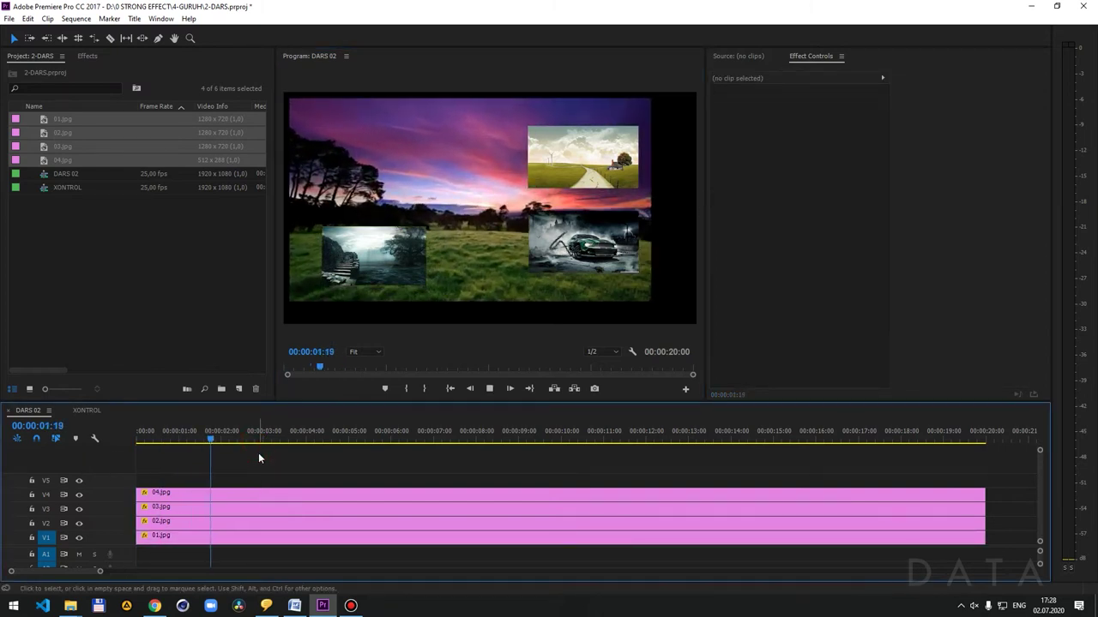
key(space)
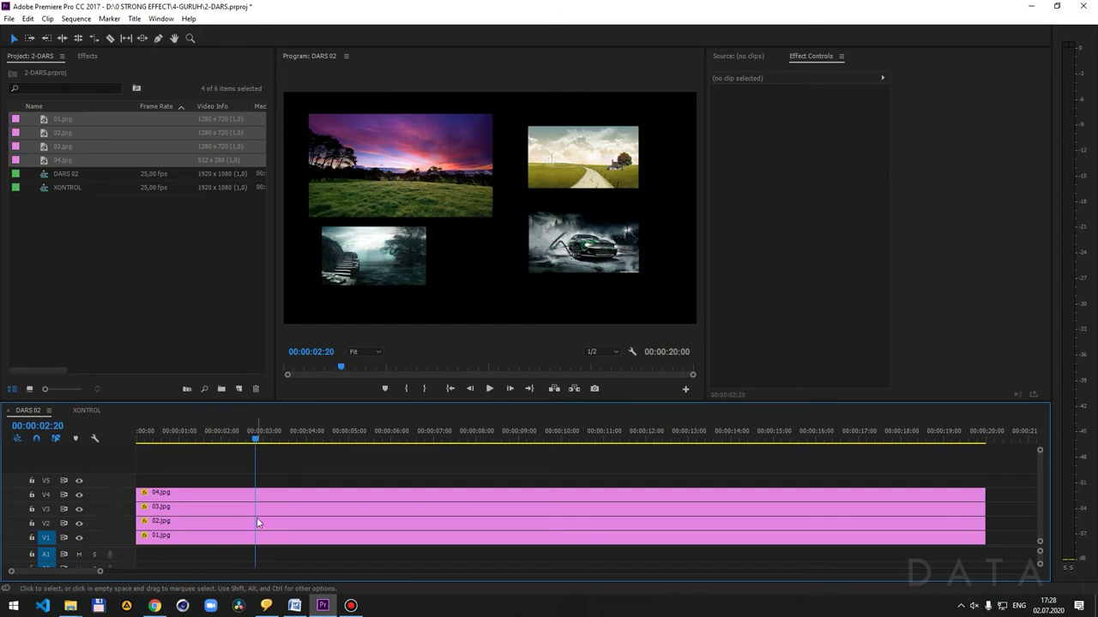
click(266, 538)
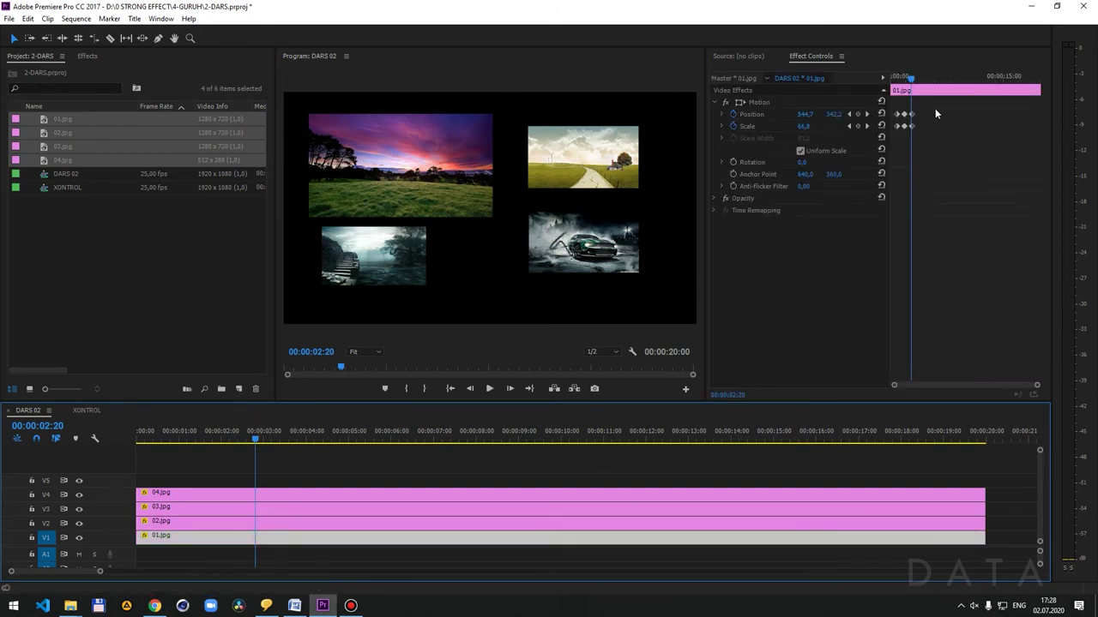
- Zoom the keyframe area and move 01.jpg's Position and Scale keyframes later in time
drag(1037, 388, 980, 385)
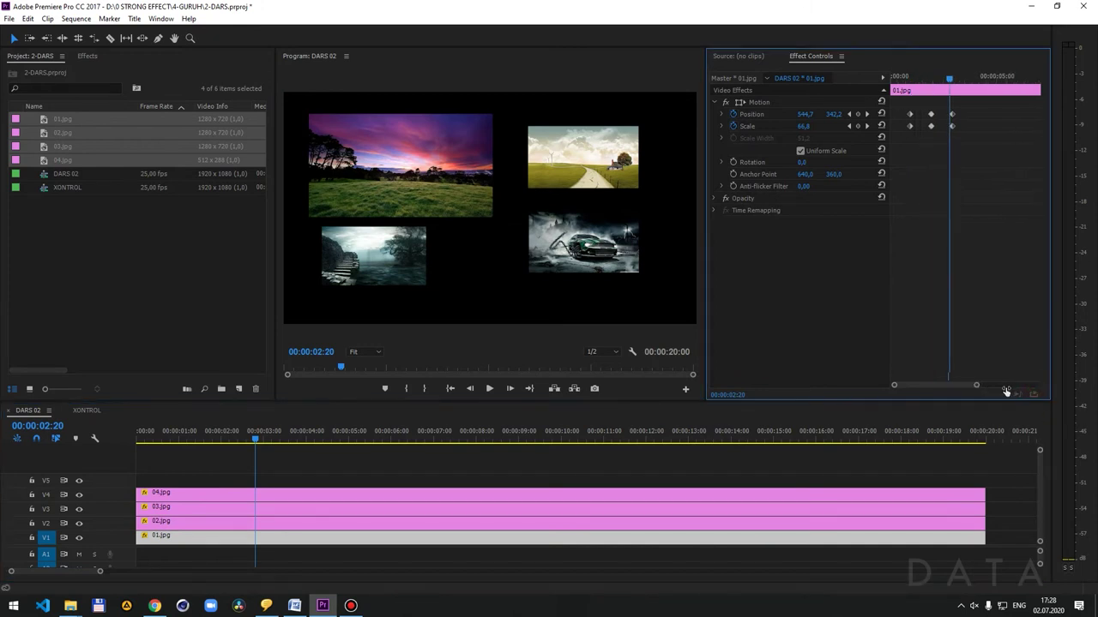
drag(969, 109, 931, 148)
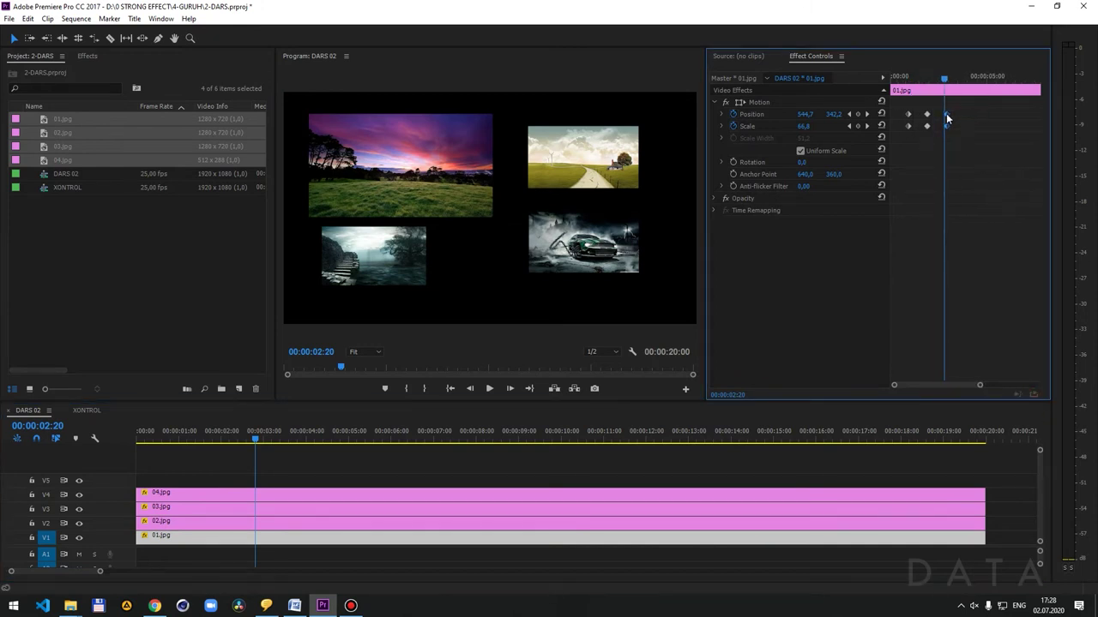
mouse_move(947, 117)
mouse_down()
mouse_move(982, 109)
mouse_move(925, 141)
mouse_up()
click(953, 79)
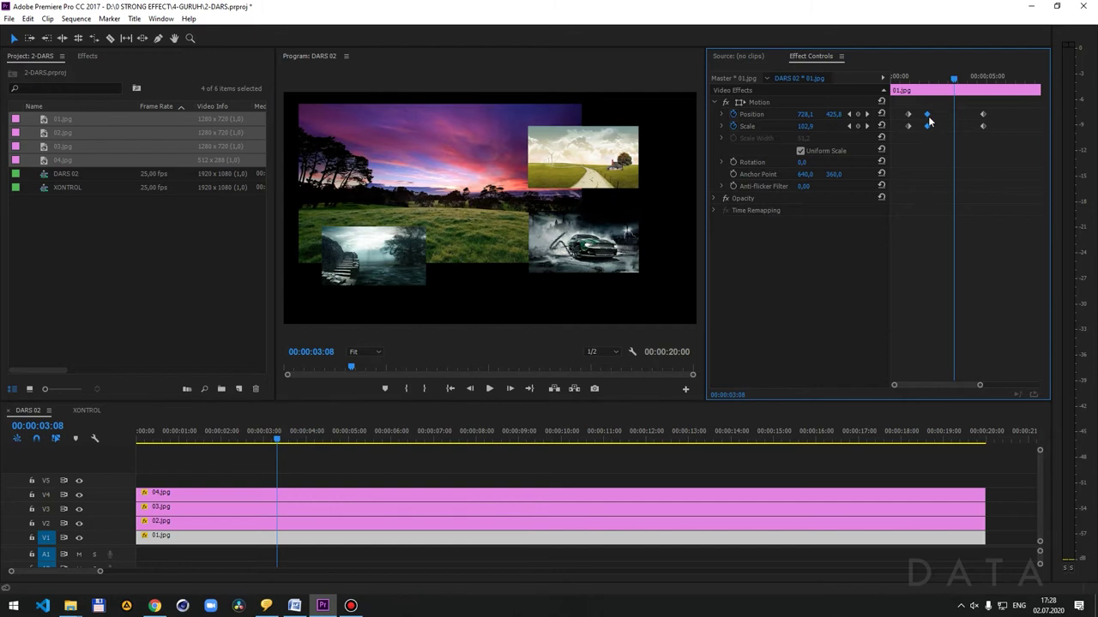
click(927, 79)
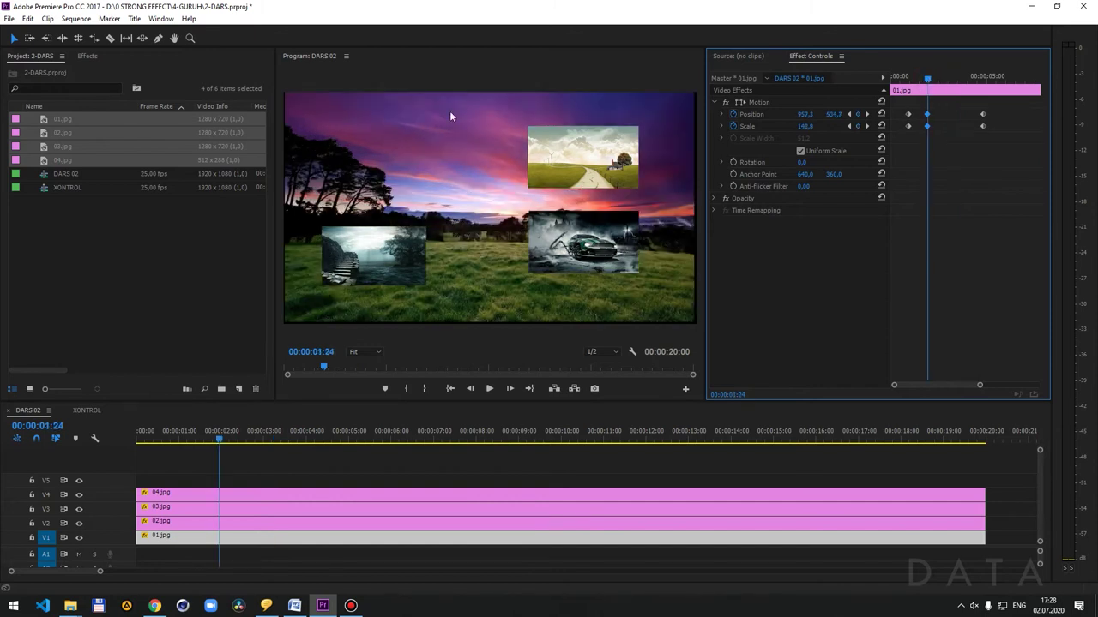
- Copy 01.jpg's full-frame keyframes and paste them at 00:00:02:24
click(262, 441)
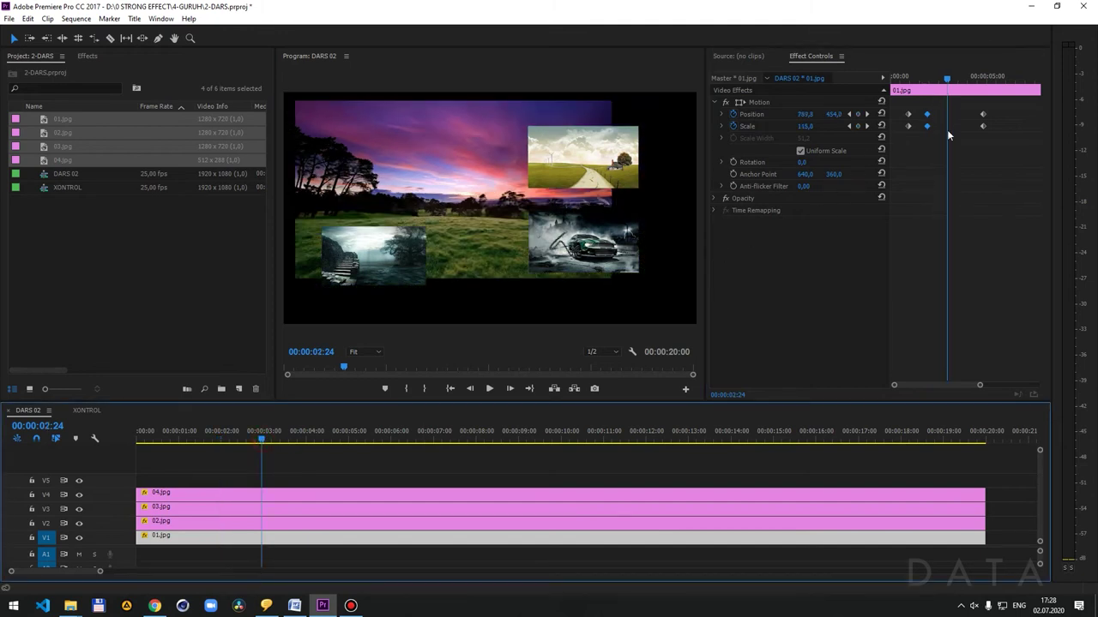
drag(939, 109, 921, 140)
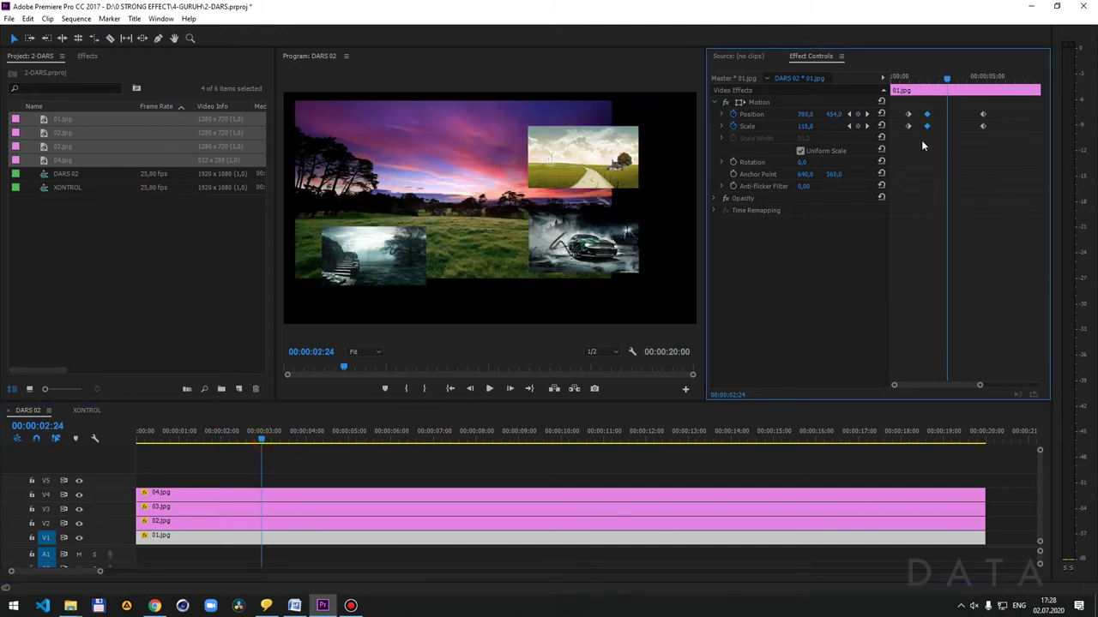
key(ctrl+c)
key(ctrl+v)
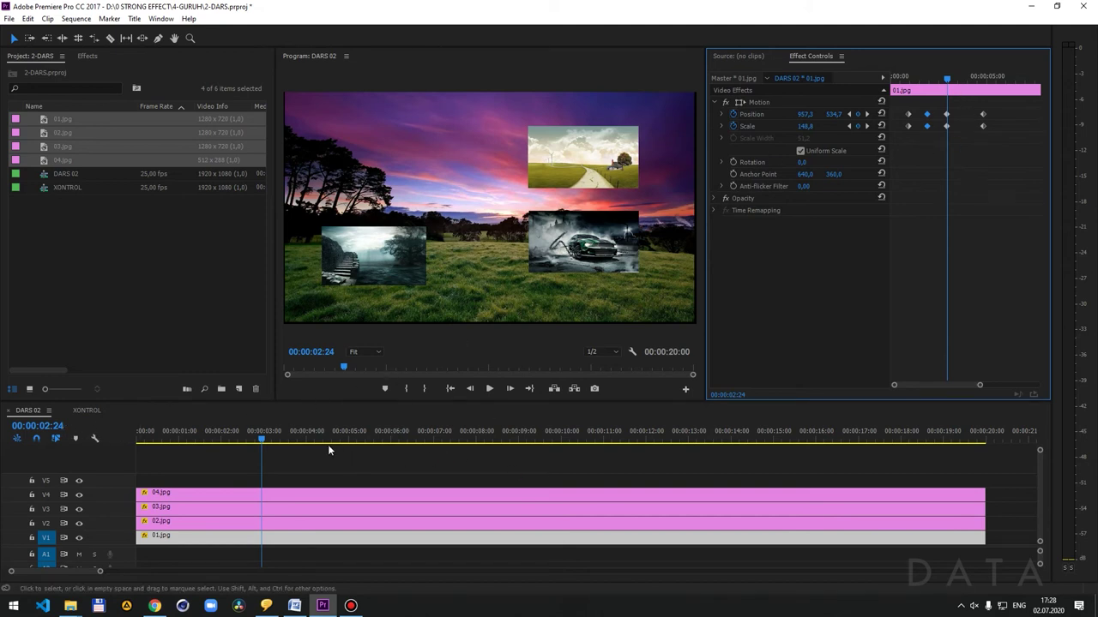
- Adjust the keyframes at 00:00:03:24 and scrub through the zoom animation
click(306, 439)
mouse_move(991, 110)
mouse_down()
mouse_move(976, 134)
mouse_move(967, 127)
mouse_up()
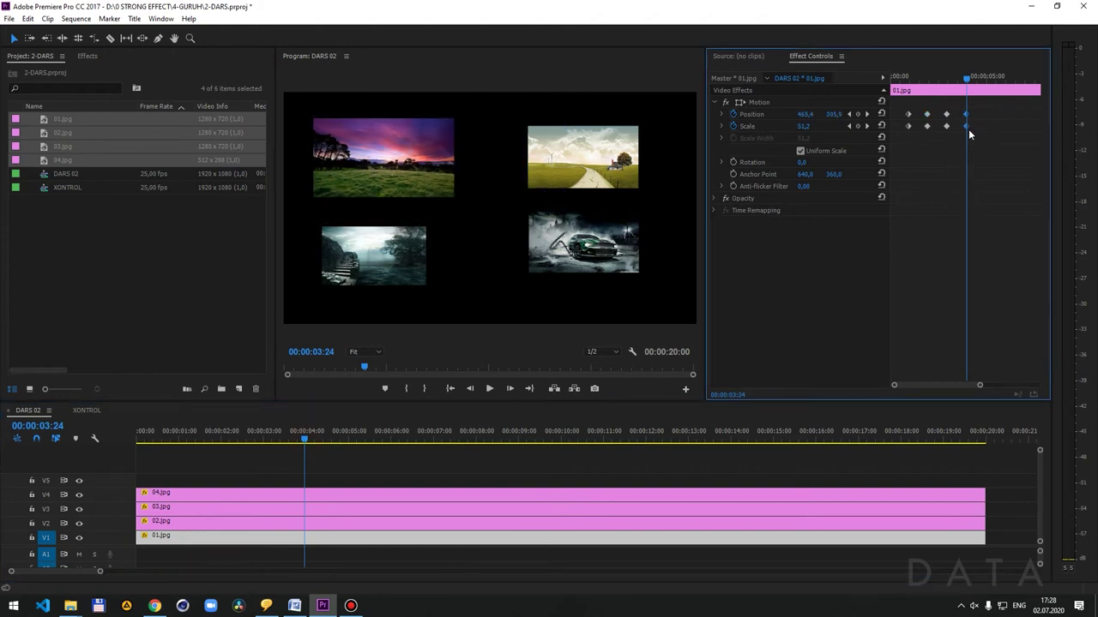
key(Home)
mouse_move(892, 77)
mouse_down()
mouse_move(970, 93)
mouse_move(909, 108)
mouse_up()
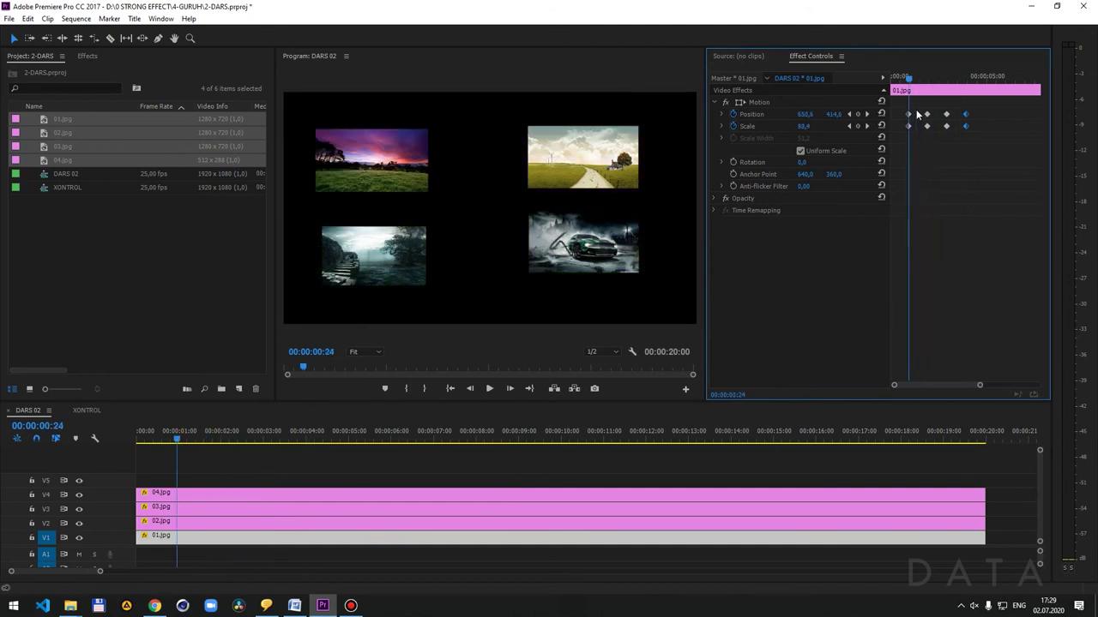
- Swap 01.jpg's 00:00:03:24 keyframes for pasted starting grid values, then scrub to verify
click(967, 94)
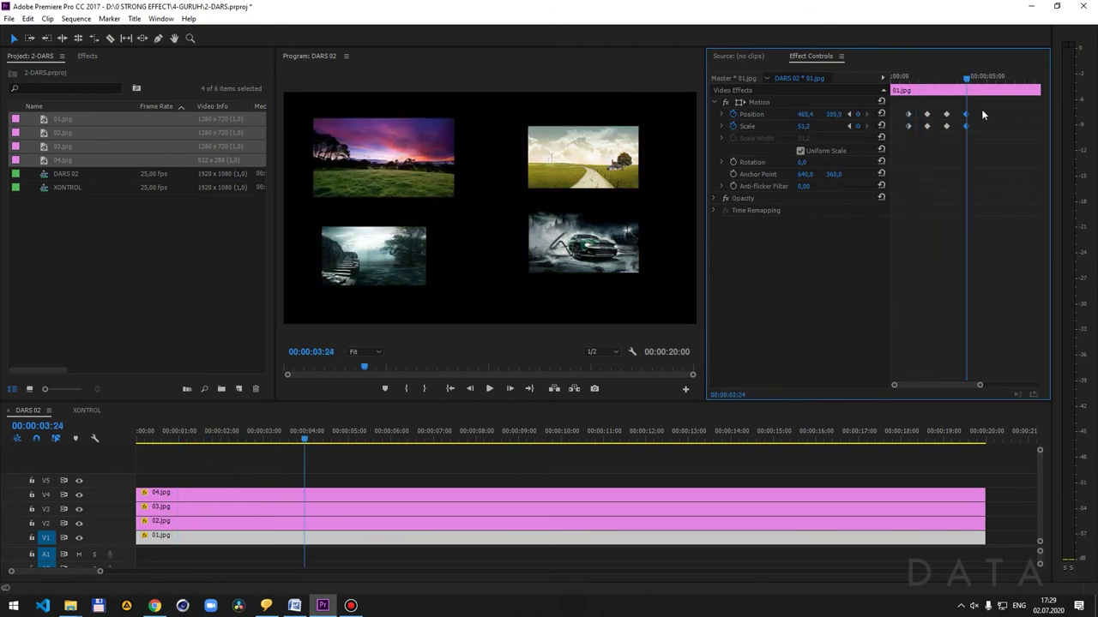
key(Delete)
drag(906, 109, 917, 143)
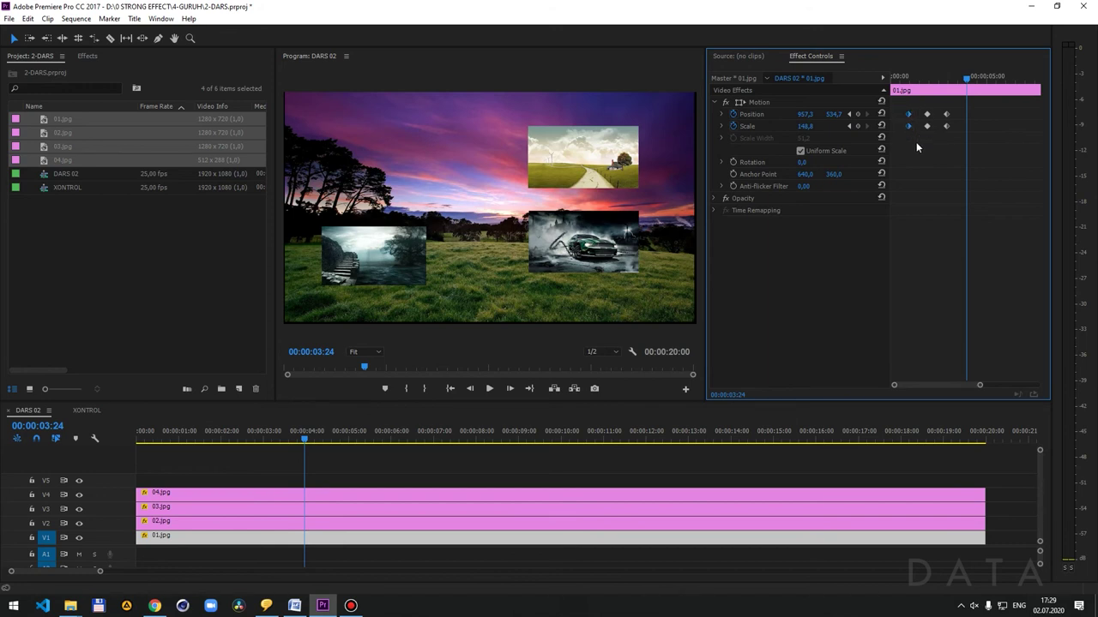
key(ctrl+v)
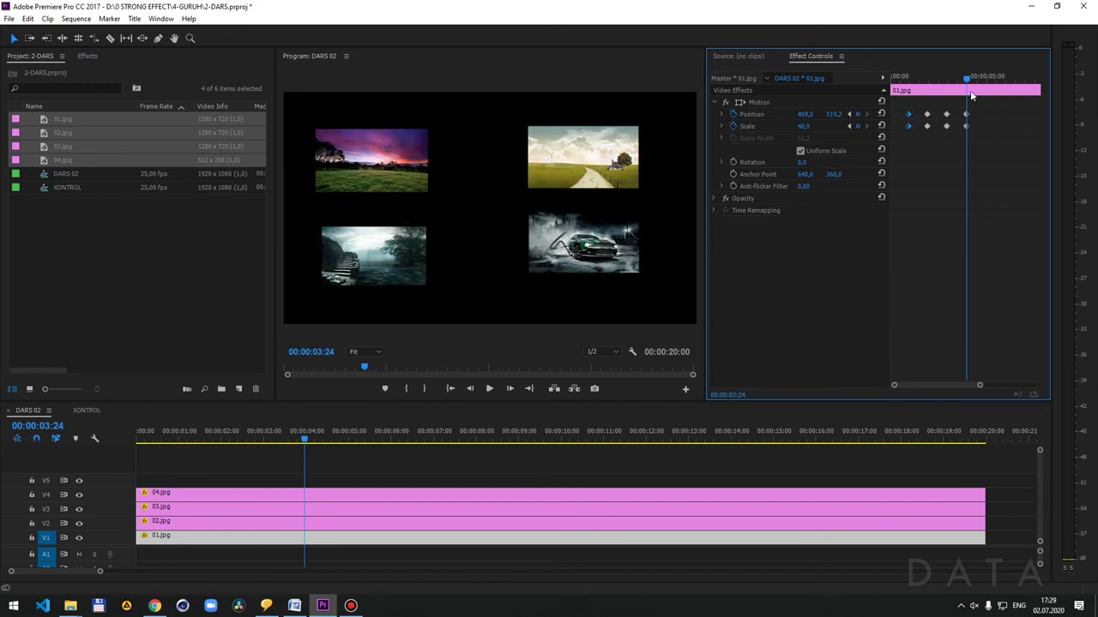
mouse_move(969, 82)
mouse_down()
mouse_move(909, 110)
mouse_move(966, 110)
mouse_up()
click(348, 442)
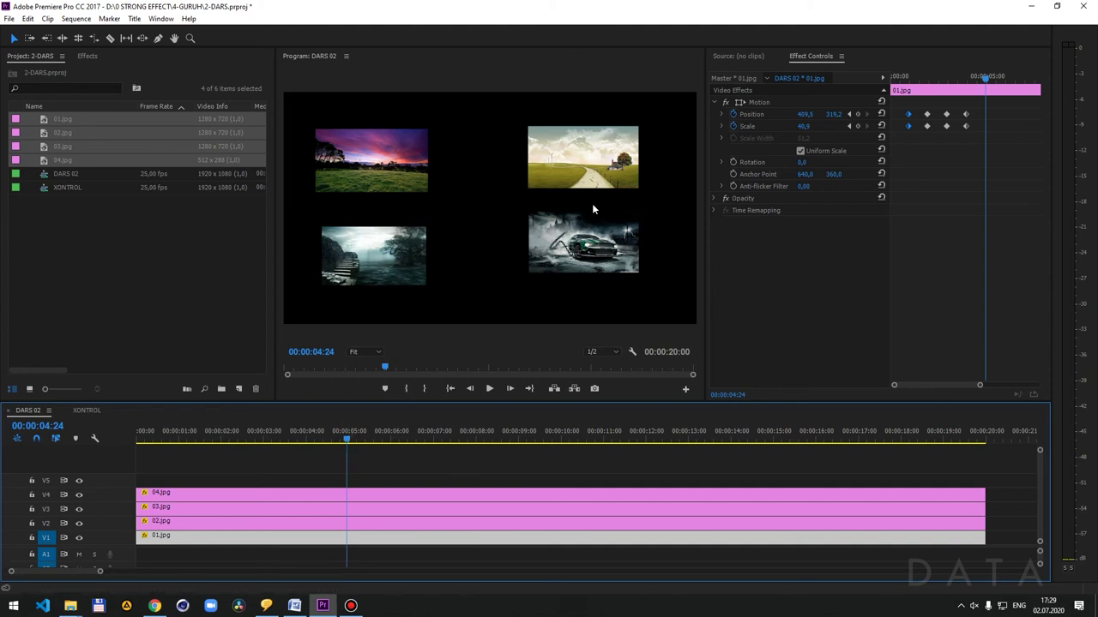
- Add starting Position and Scale keyframes to 02.jpg at 00:00:04:24
click(335, 525)
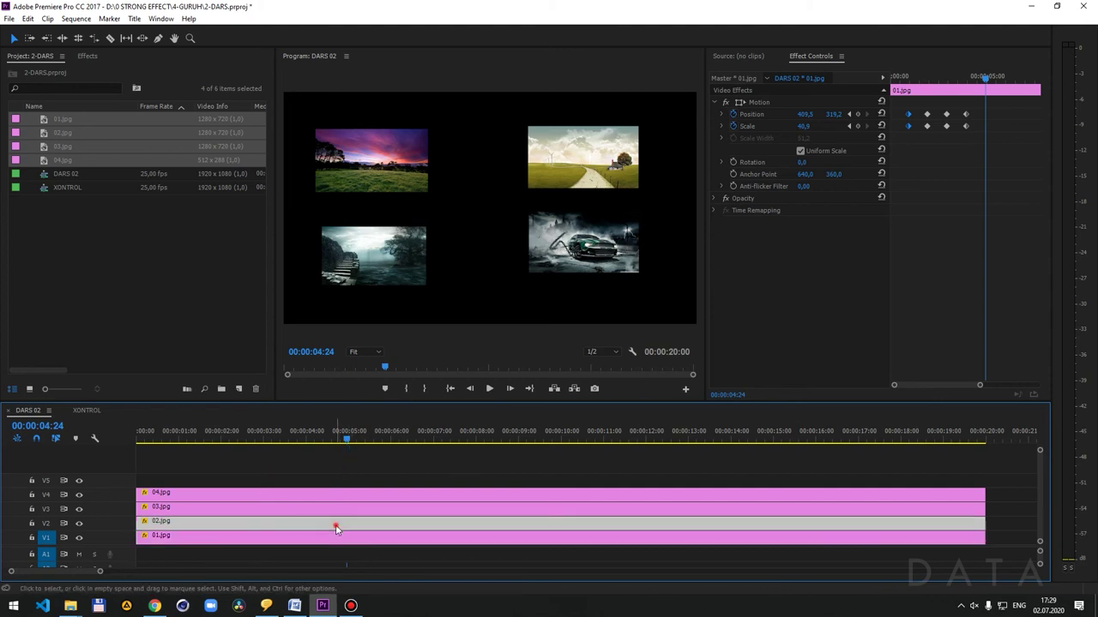
click(761, 102)
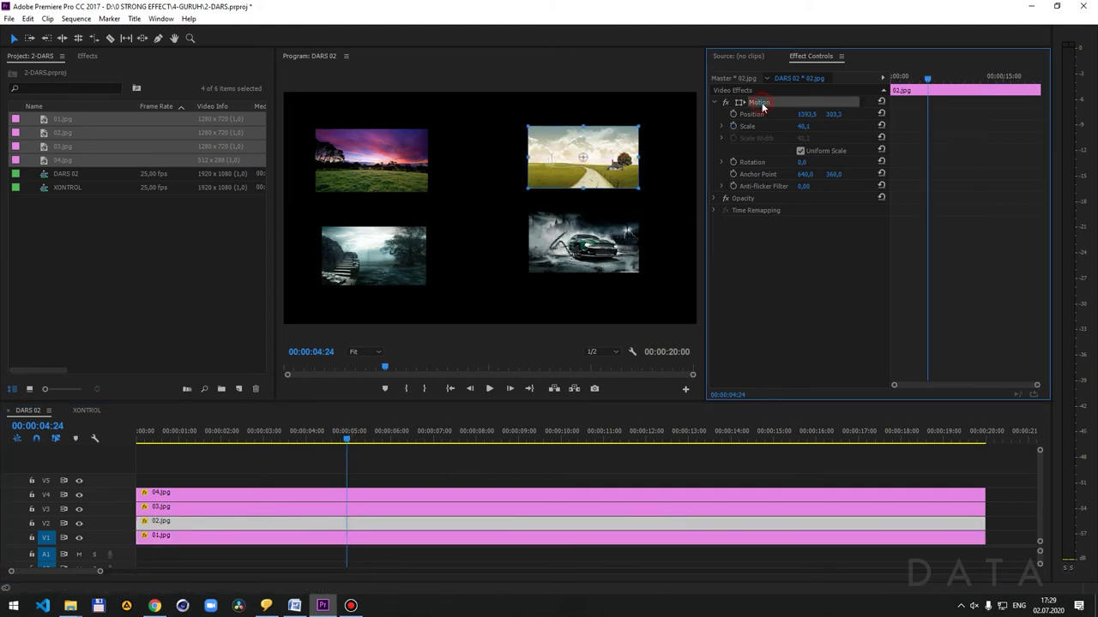
click(734, 114)
click(734, 127)
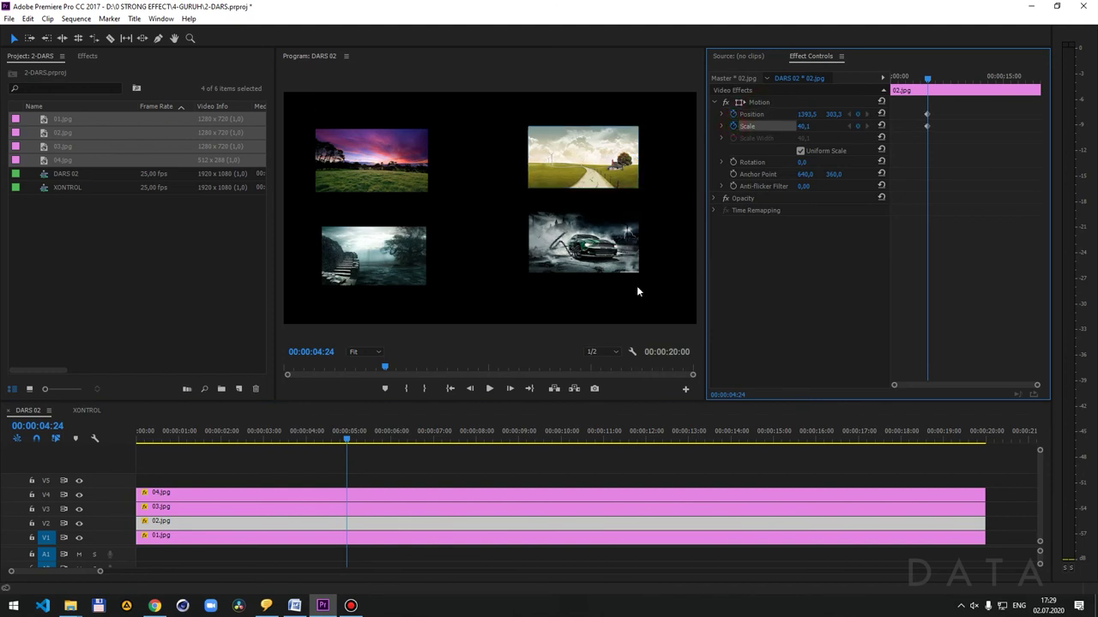
- At 00:00:05:24, enlarge 02.jpg to fill the whole frame
click(390, 439)
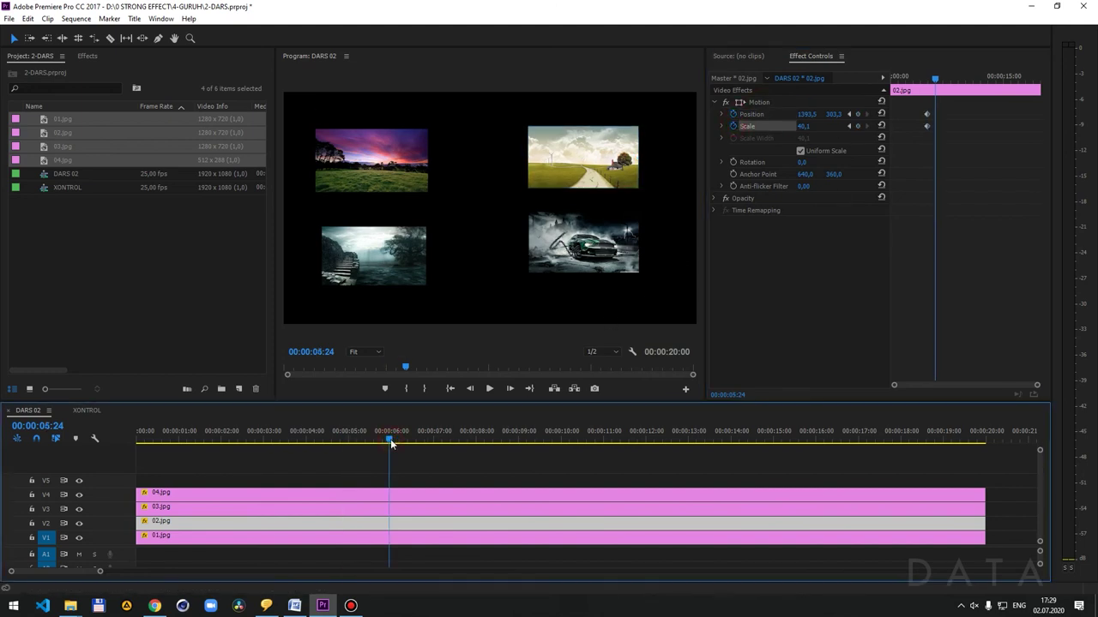
click(755, 103)
mouse_move(639, 127)
mouse_down()
mouse_move(635, 142)
mouse_move(699, 86)
mouse_move(673, 114)
mouse_up()
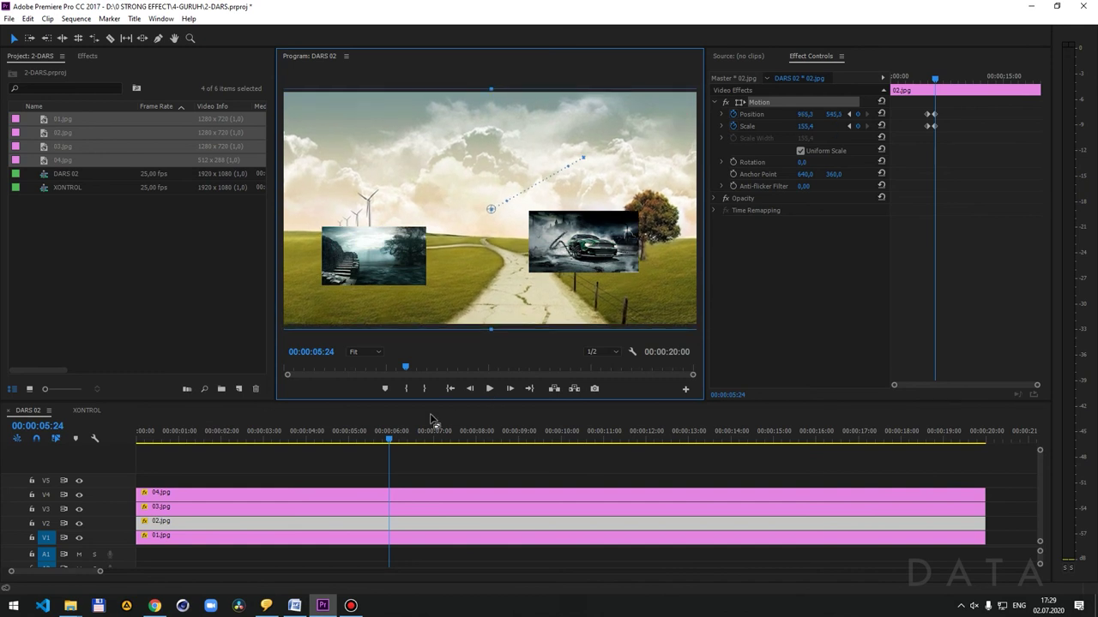
- Reuse 02.jpg's full-frame keyframes at 00:00:06:24 and its grid-size keyframes at 00:00:07:24
click(433, 440)
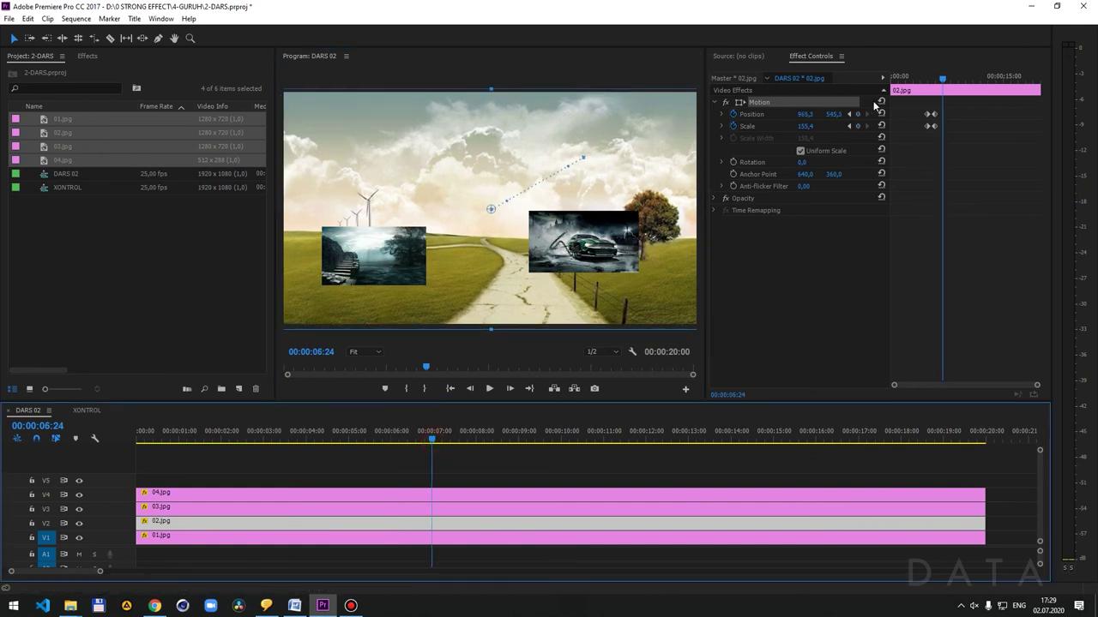
drag(950, 103, 931, 128)
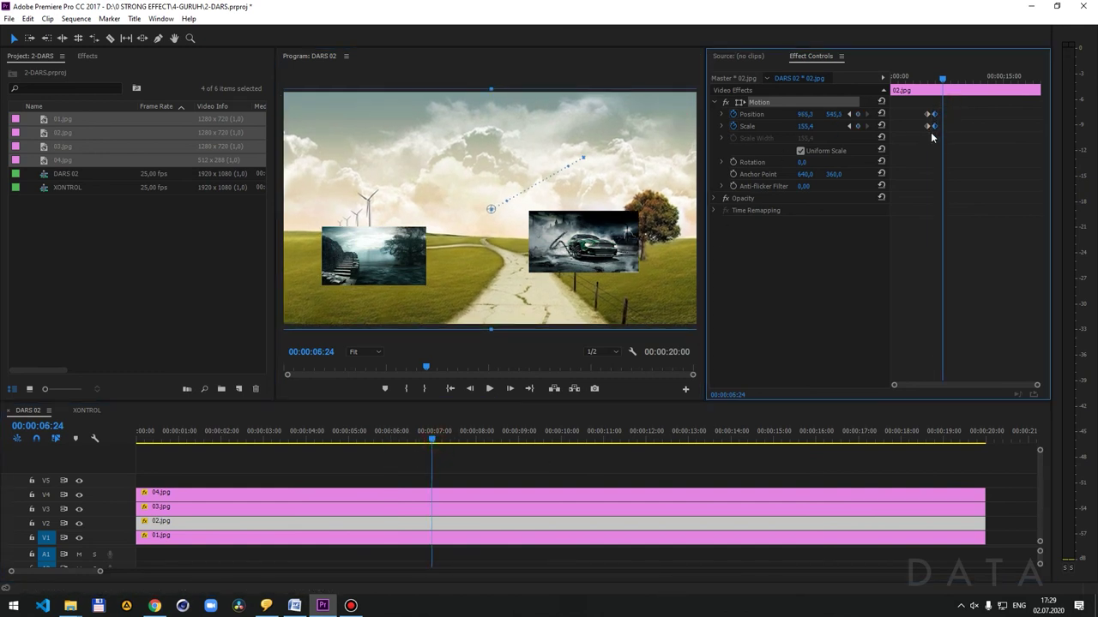
click(475, 440)
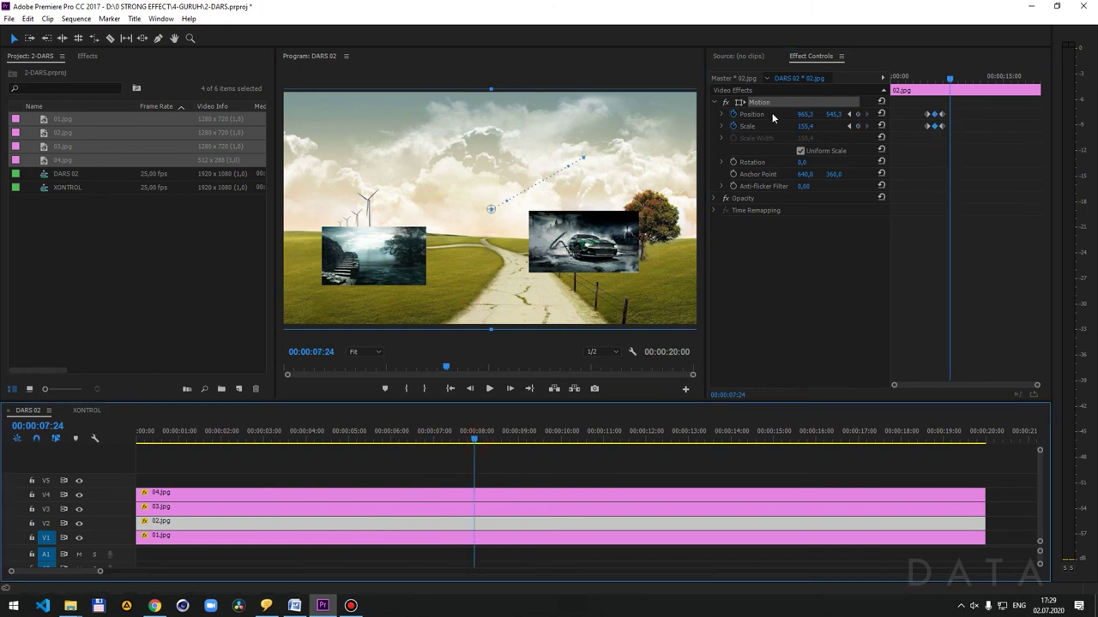
drag(912, 107, 918, 121)
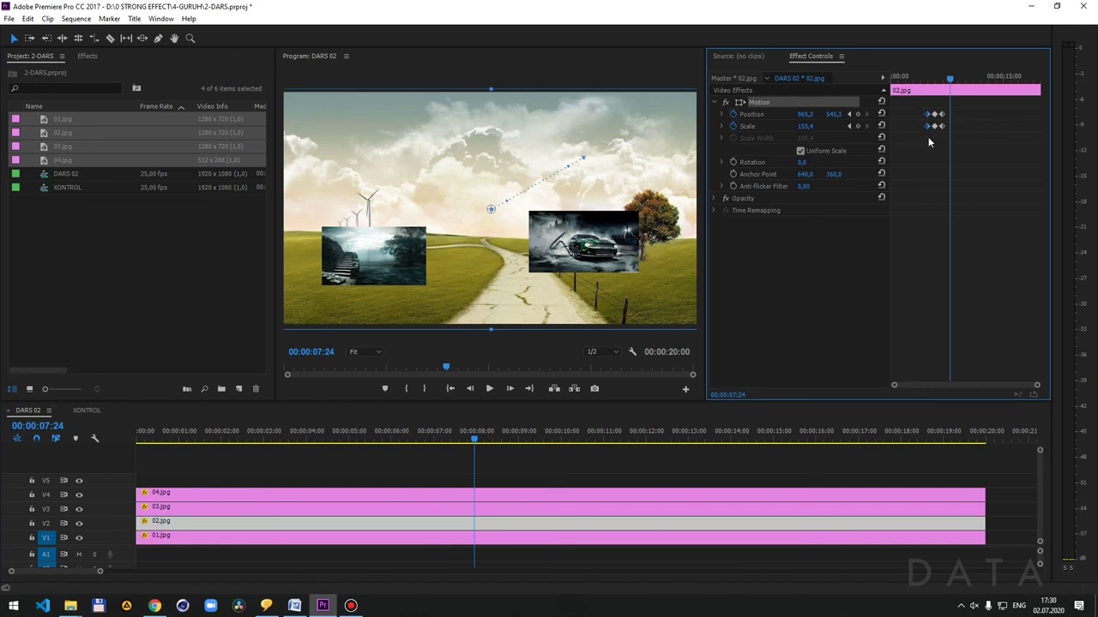
drag(934, 114, 943, 114)
key(Home)
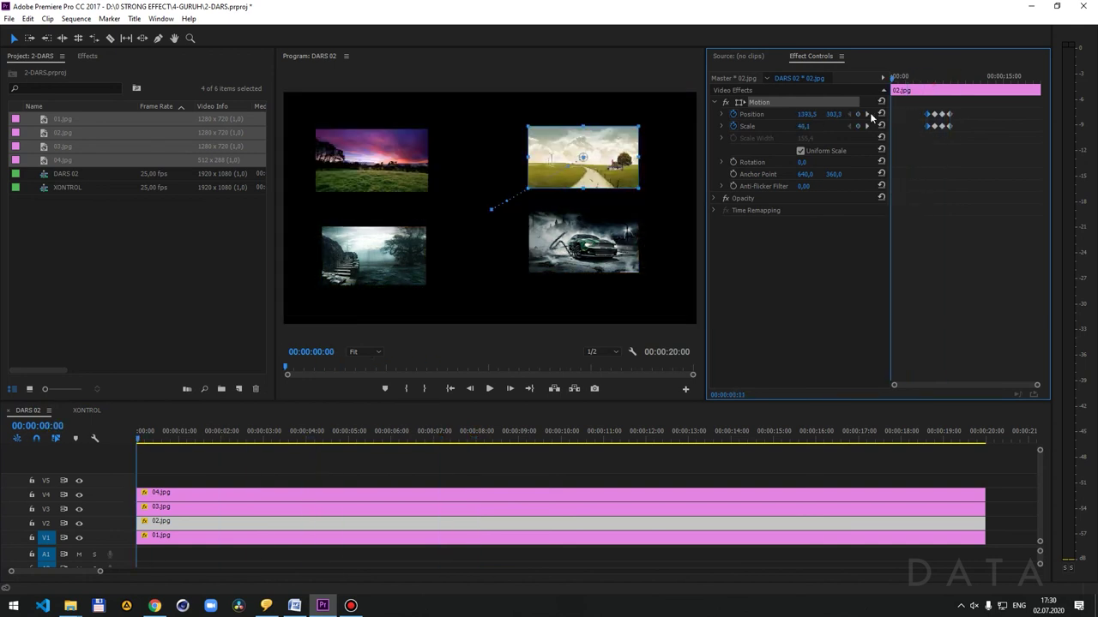
click(933, 216)
key(space)
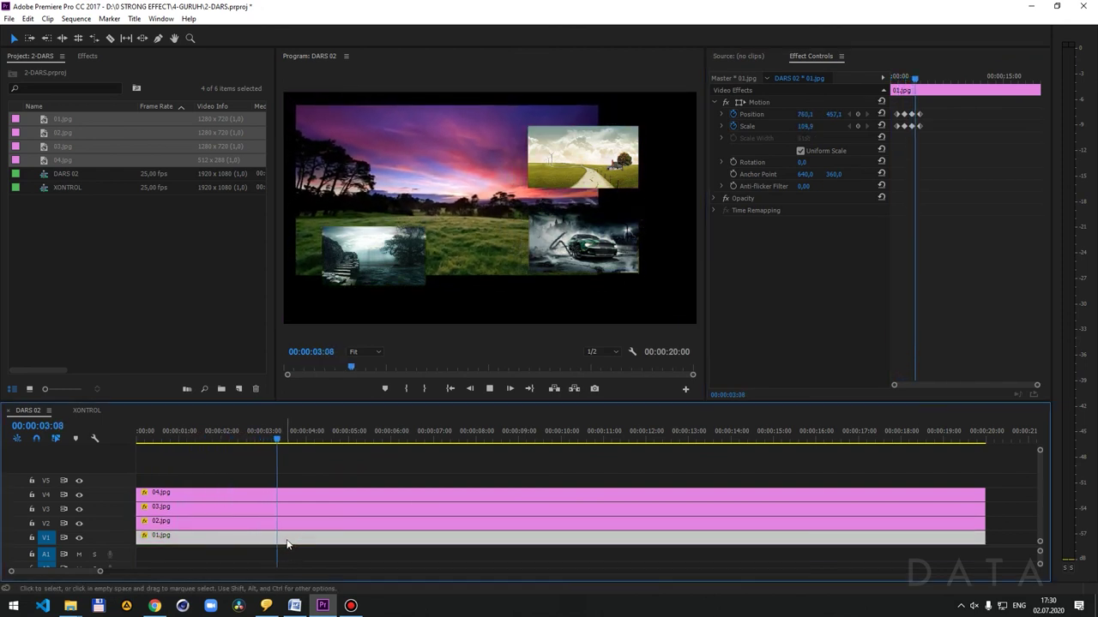
click(291, 525)
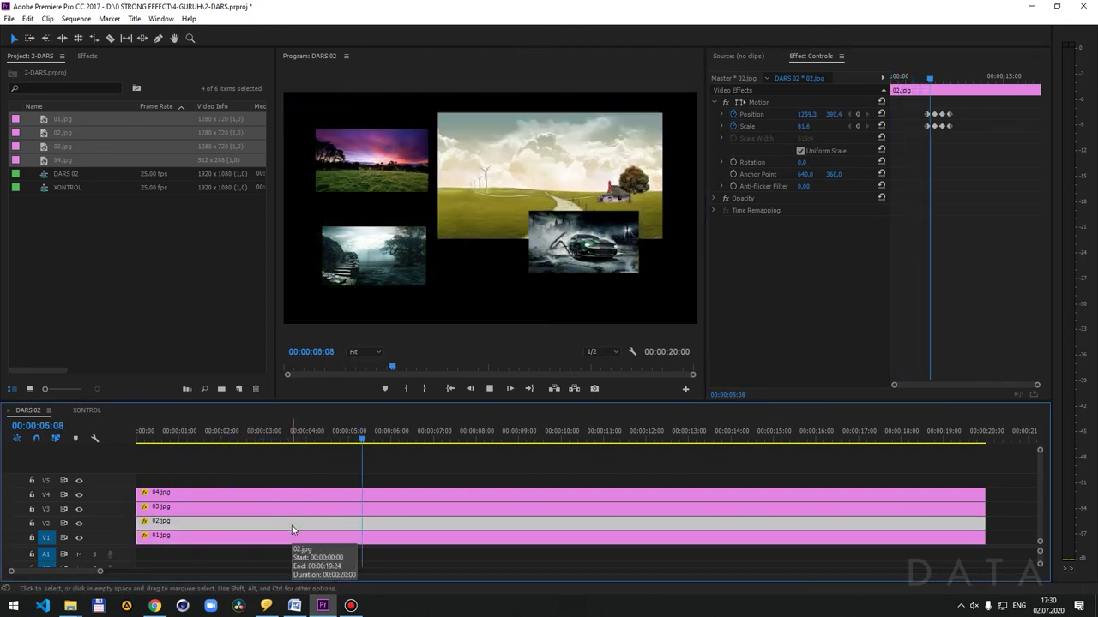